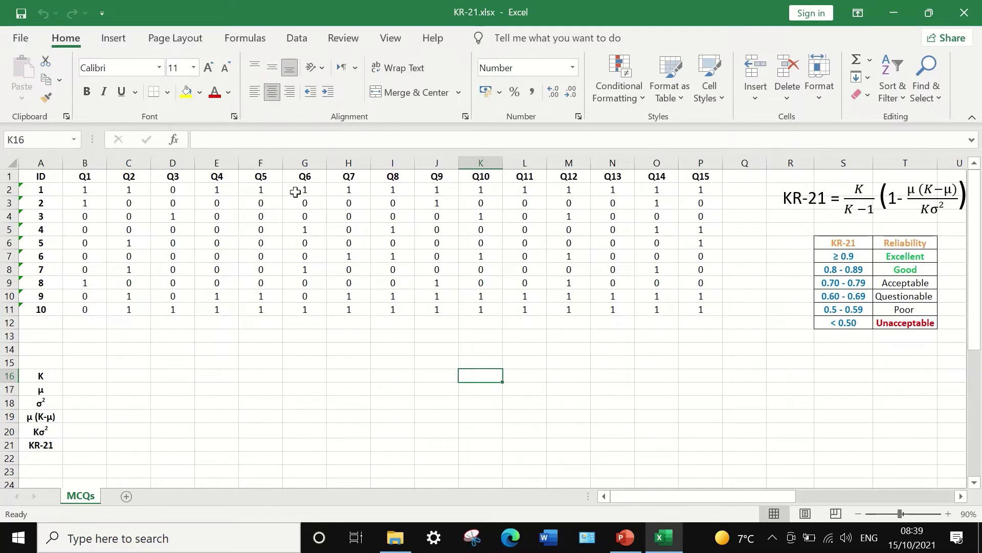
# Step: Add the column header "Totalscore" in cell Q1, beside Q15
pyautogui.click(748, 178)
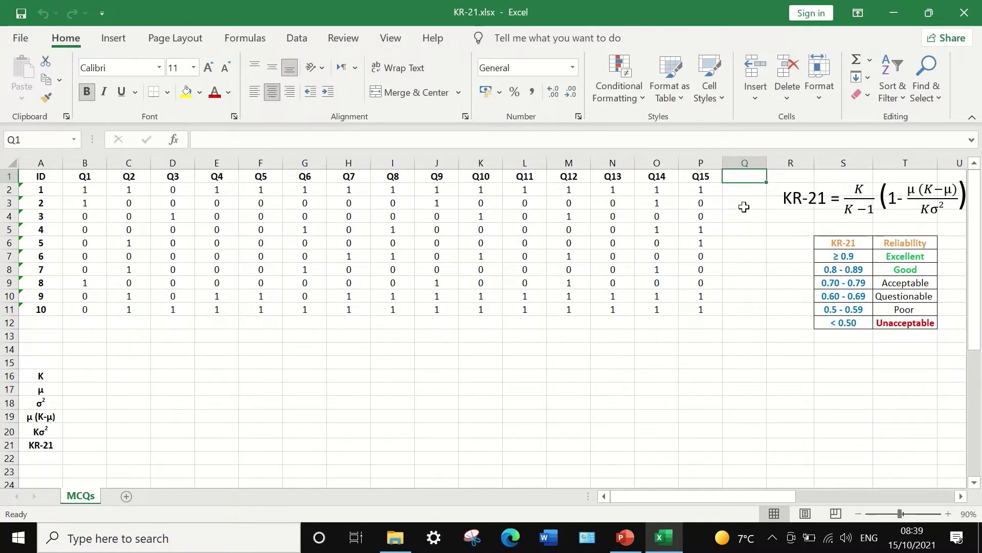
pyautogui.write('Tota')
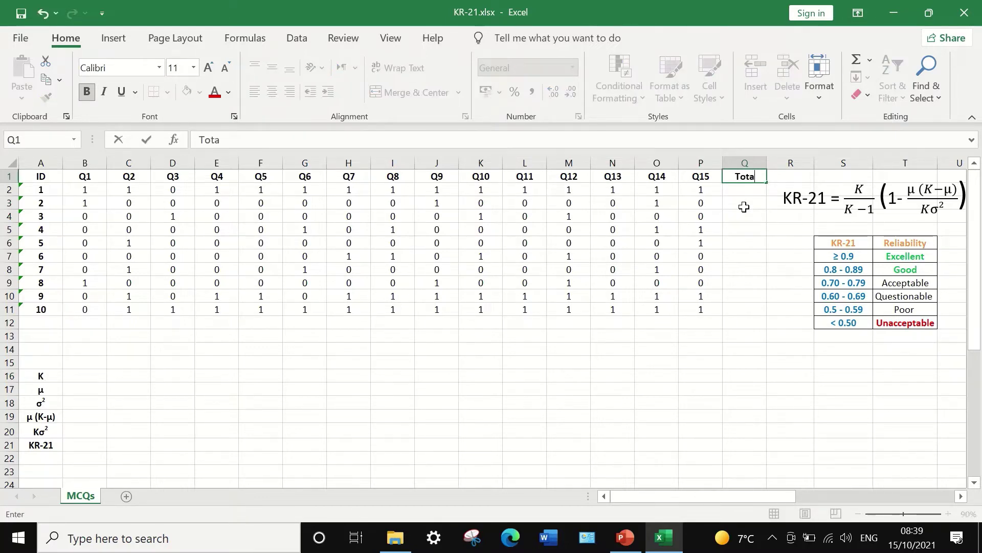
pyautogui.write('lscore')
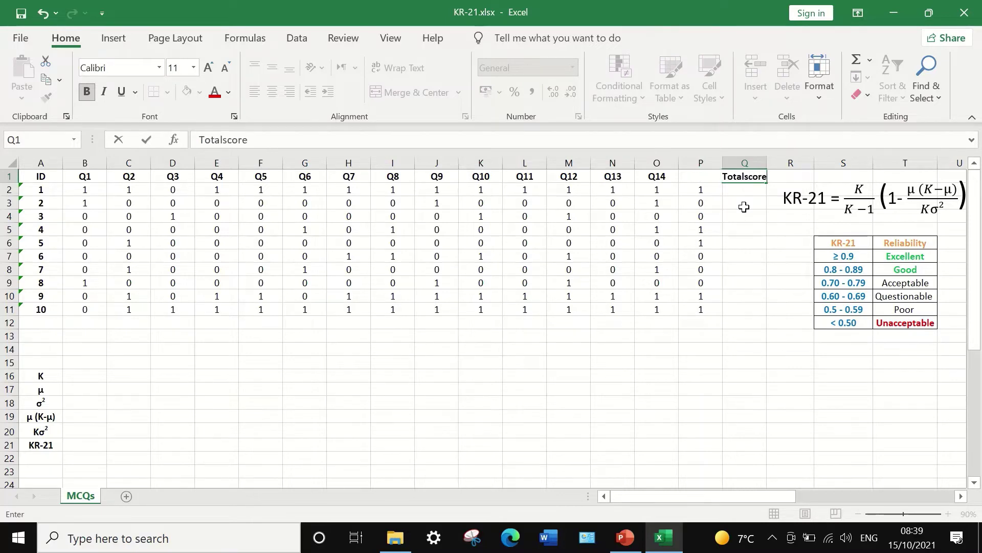
# Step: Sum B2:P2 in cell Q2 and fill the formula down the Totalscore column to Q11
pyautogui.click(750, 189)
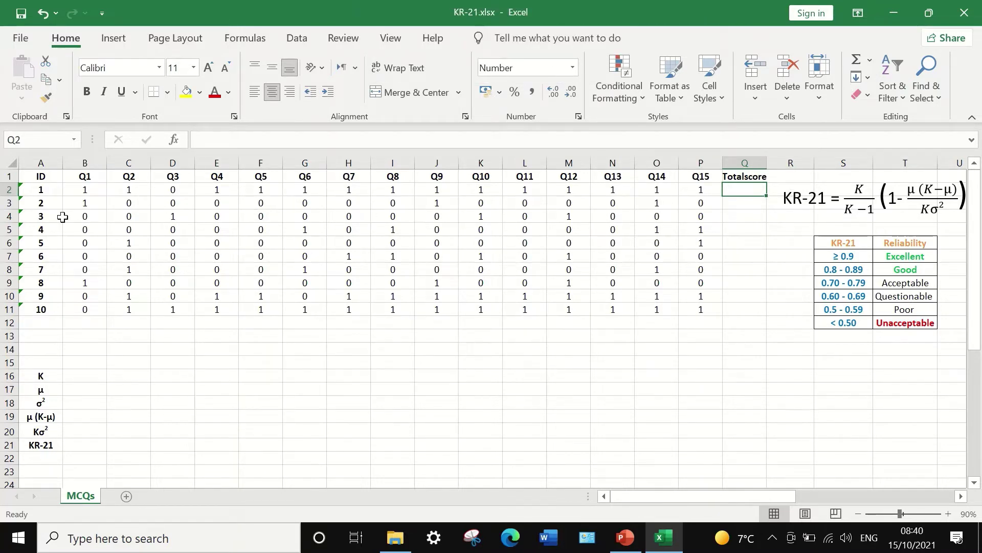
pyautogui.click(871, 61)
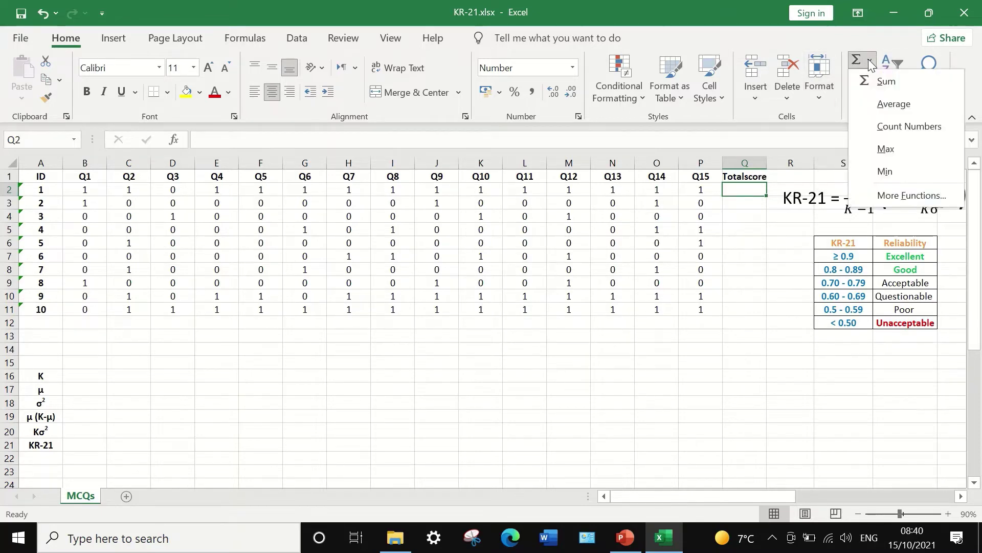
pyautogui.click(882, 82)
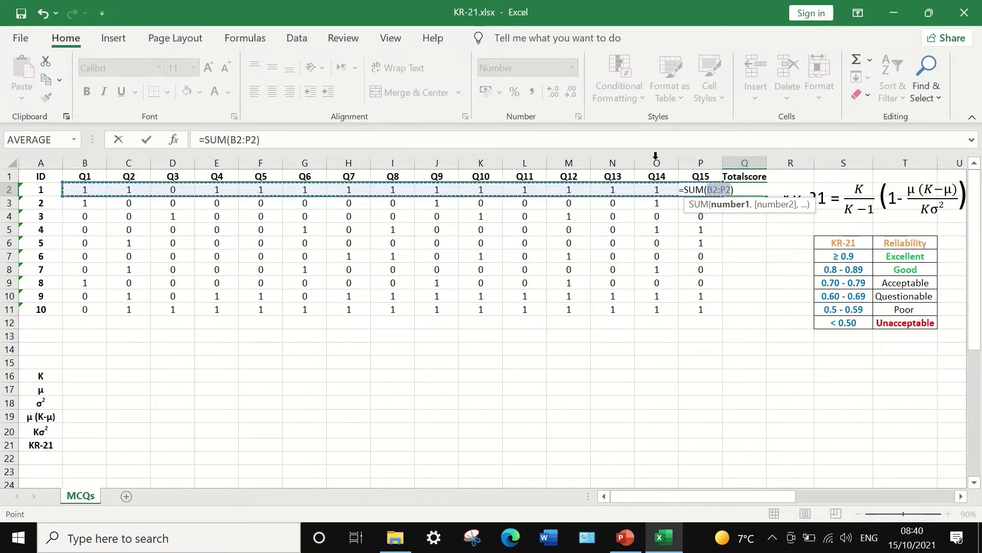
pyautogui.press('Return')
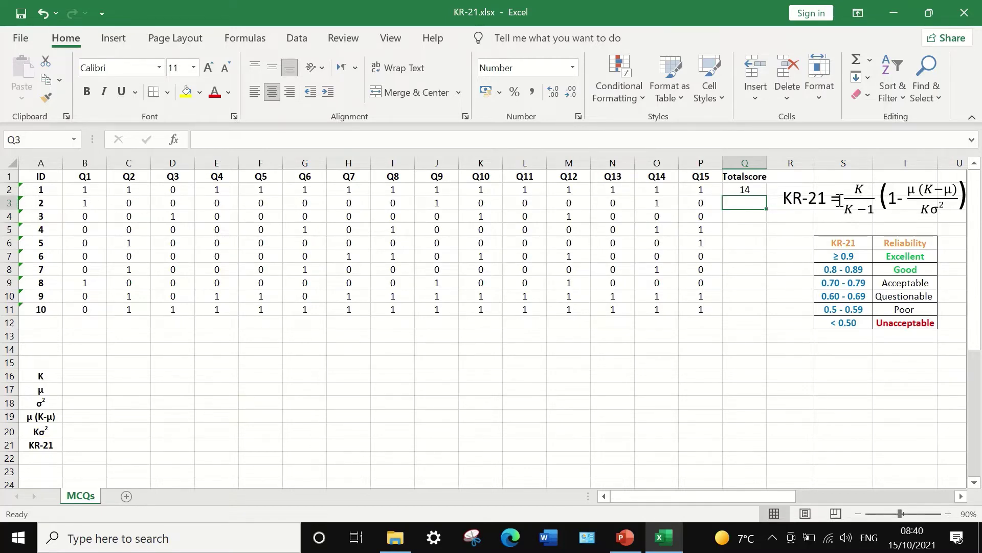
pyautogui.click(746, 188)
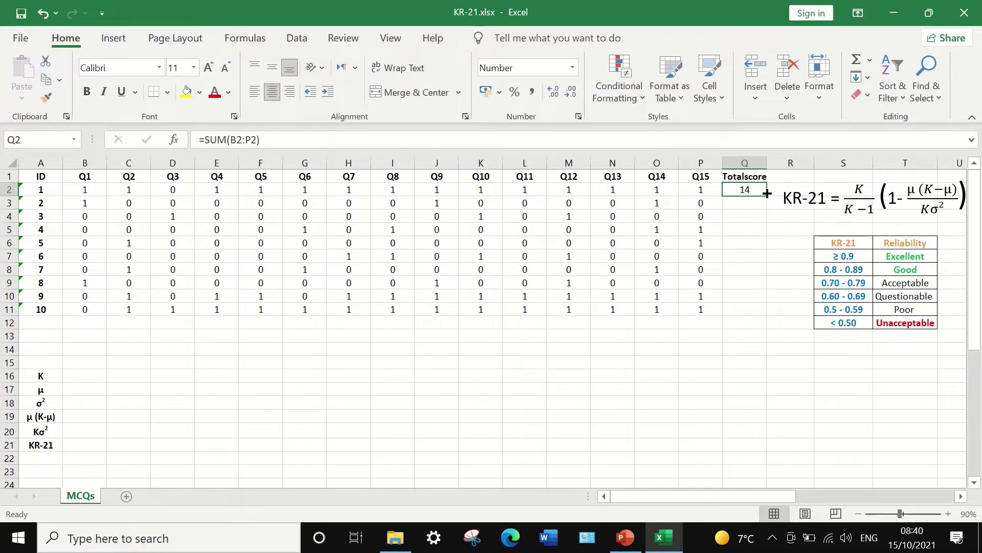
pyautogui.moveTo(767, 193); pyautogui.dragTo(759, 321)
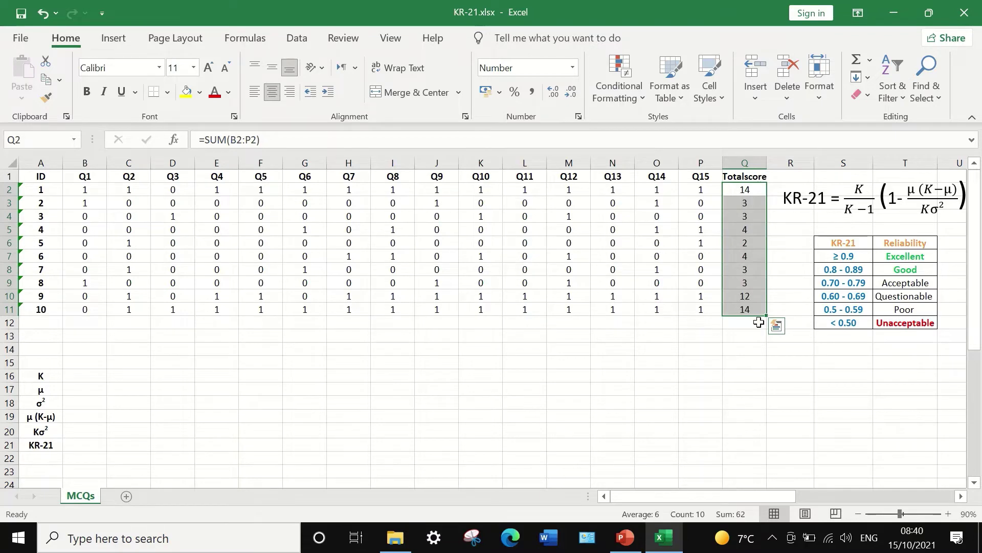
# Step: Calculate the average of the total scores Q2:Q11 in cell Q12
pyautogui.click(751, 336)
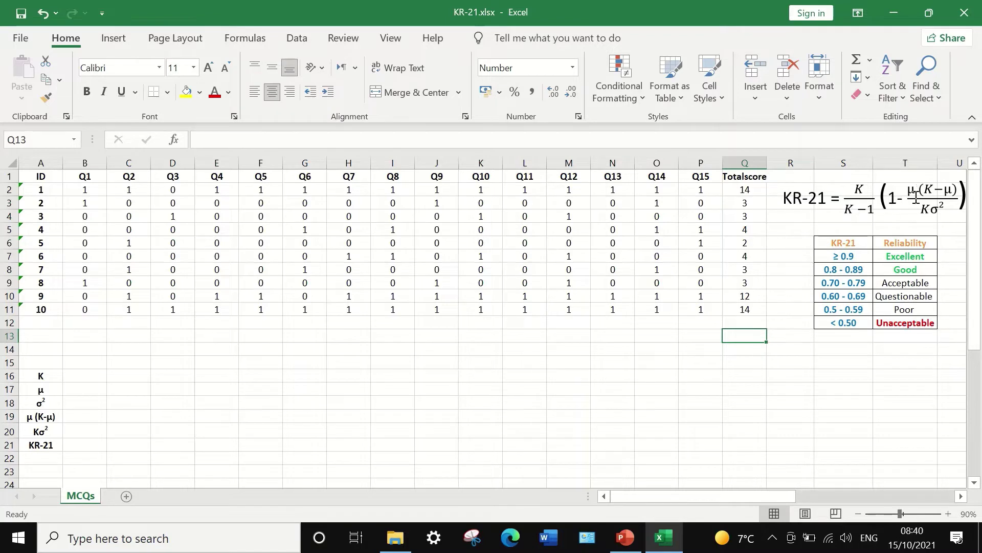
pyautogui.click(754, 321)
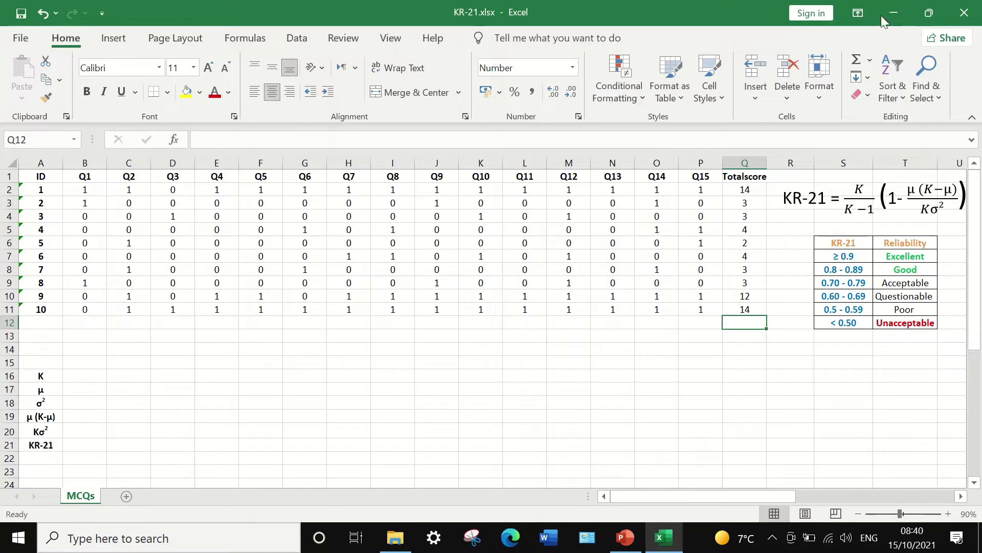
pyautogui.click(870, 61)
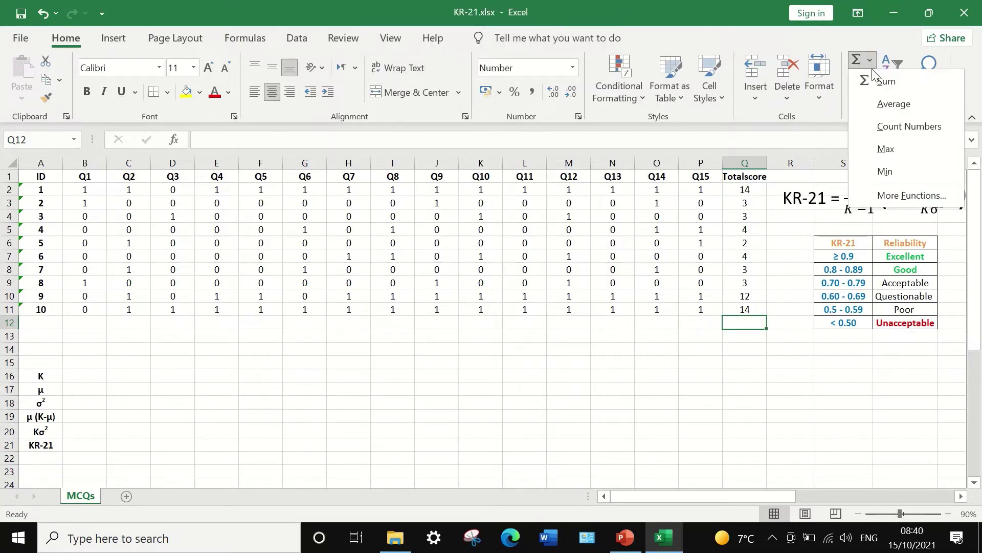
pyautogui.click(881, 105)
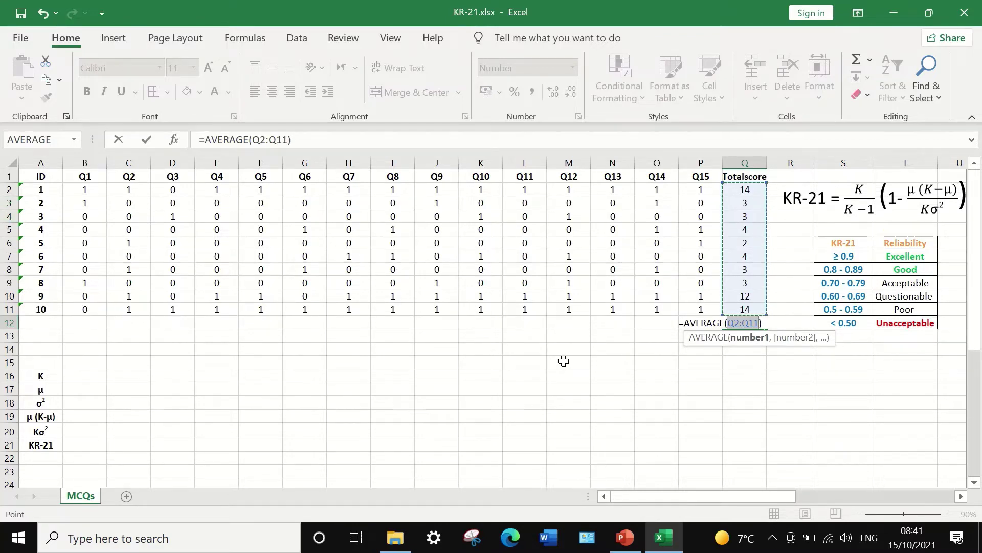
pyautogui.press('Return')
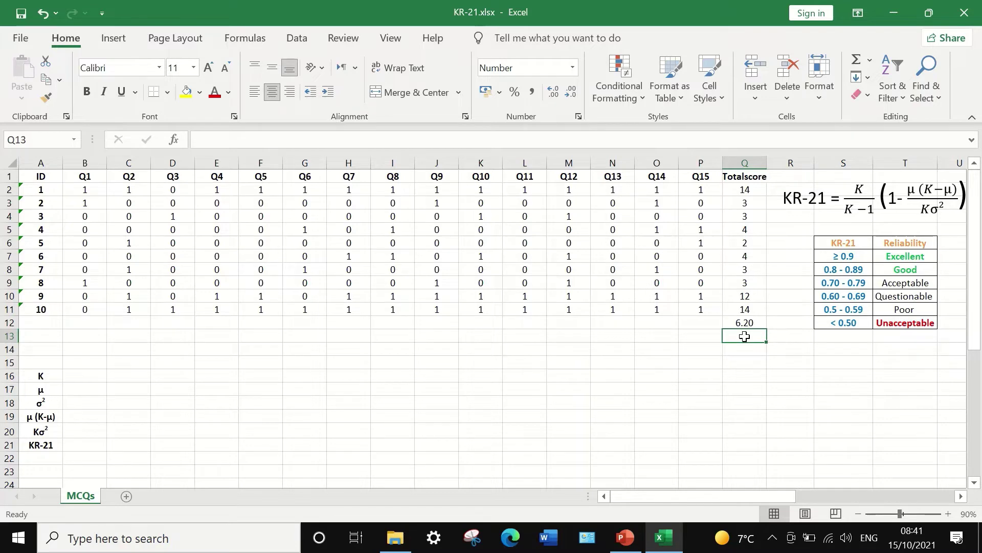
# Step: Calculate the population variance of the total scores in cell Q13 with =VAR.P(Q2:Q11)
pyautogui.write('=')
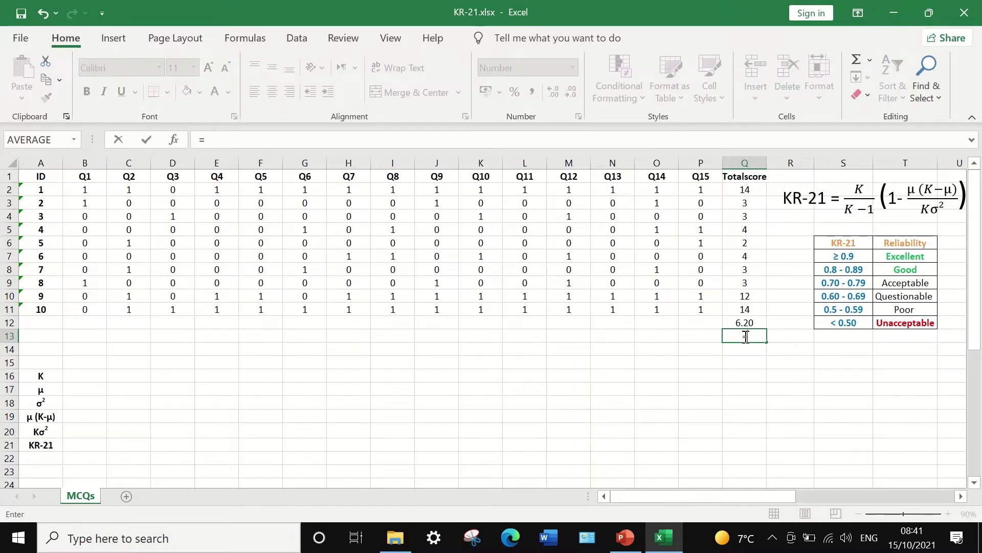
pyautogui.write('var')
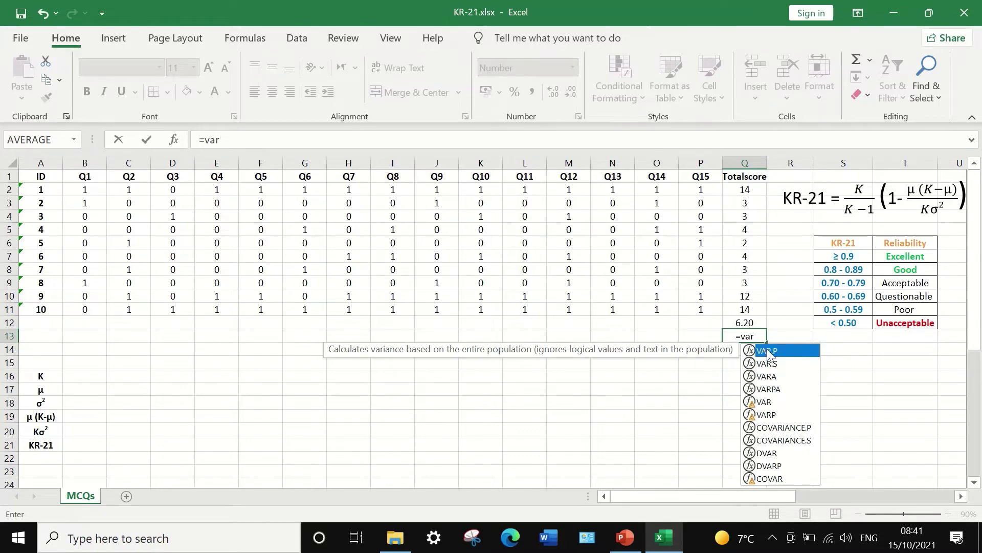
pyautogui.doubleClick(769, 353)
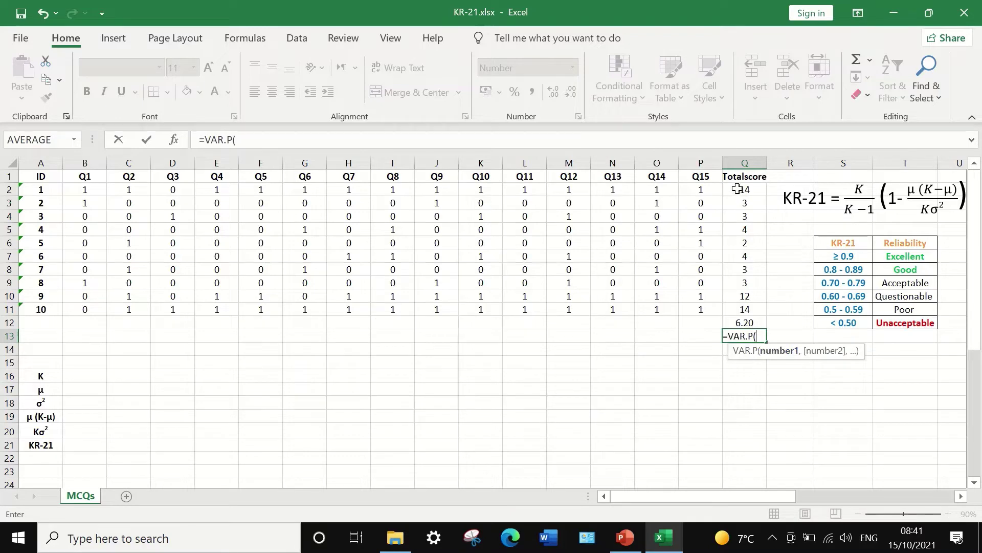
pyautogui.moveTo(738, 191); pyautogui.dragTo(745, 304)
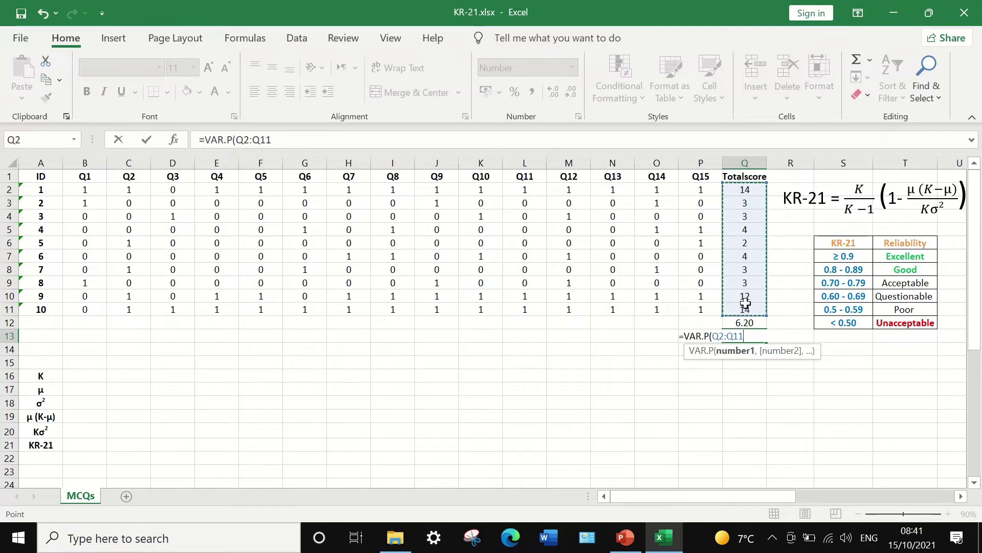
pyautogui.click(323, 143)
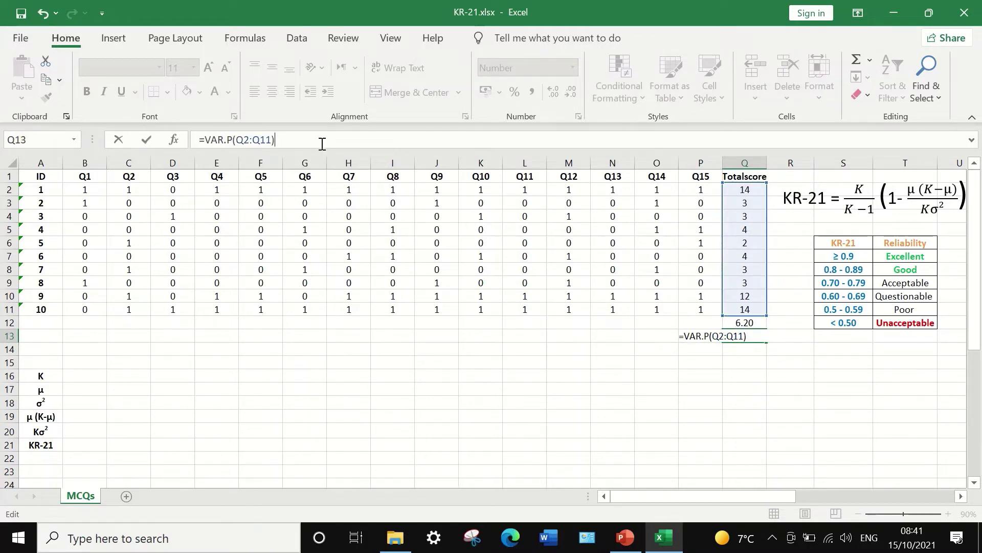
pyautogui.press('Return')
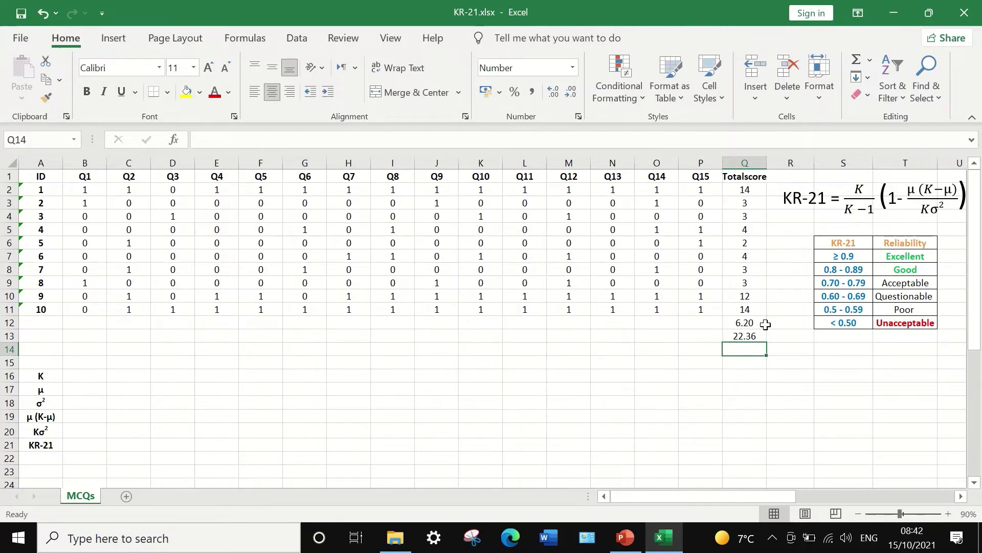
# Step: Copy the mean from Q12 and paste it as a value into B17, beside μ
pyautogui.click(745, 322)
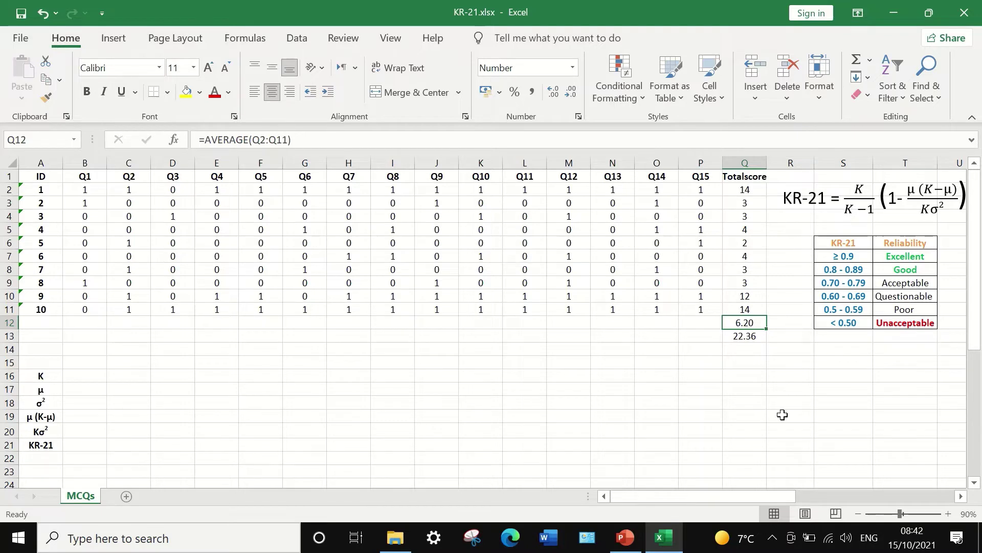
pyautogui.rightClick(756, 322)
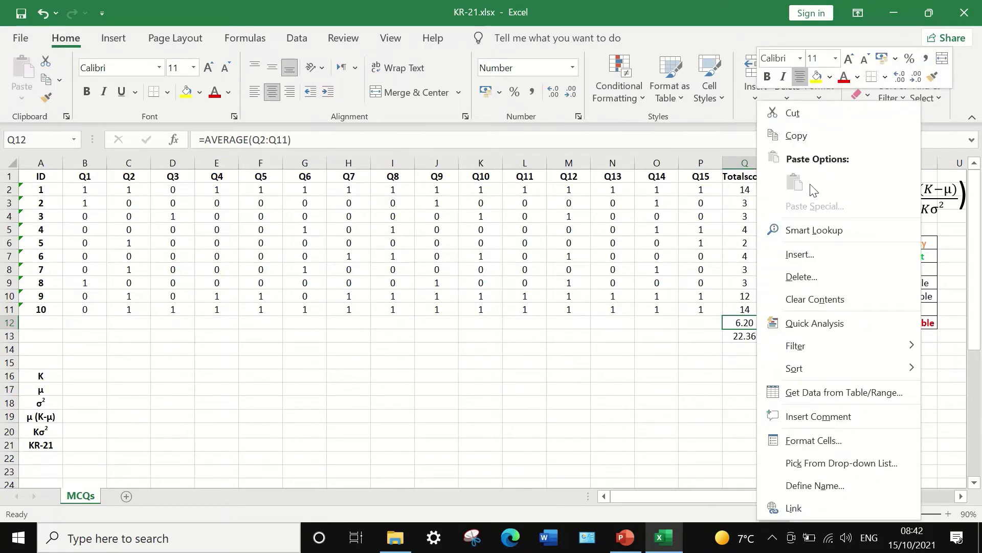
pyautogui.click(805, 137)
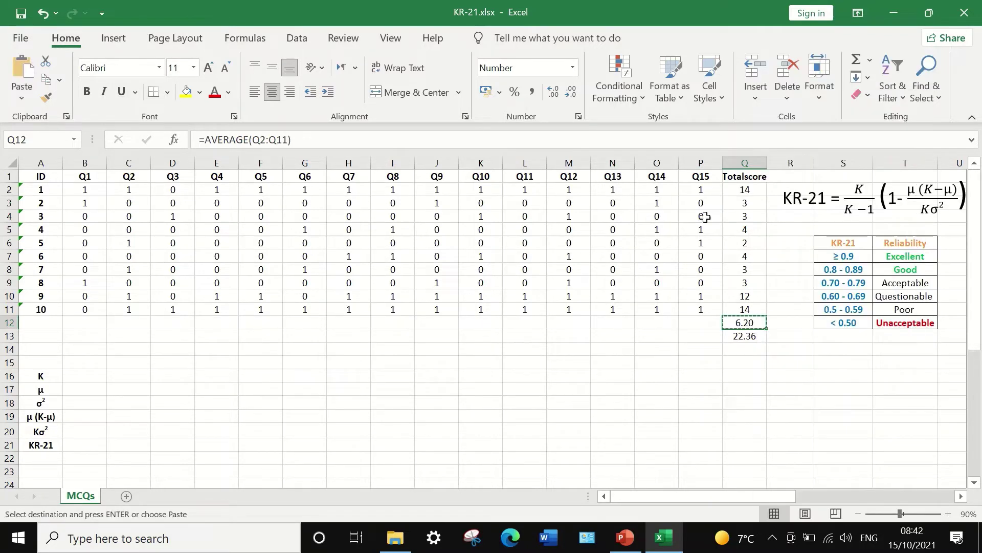
pyautogui.click(79, 392)
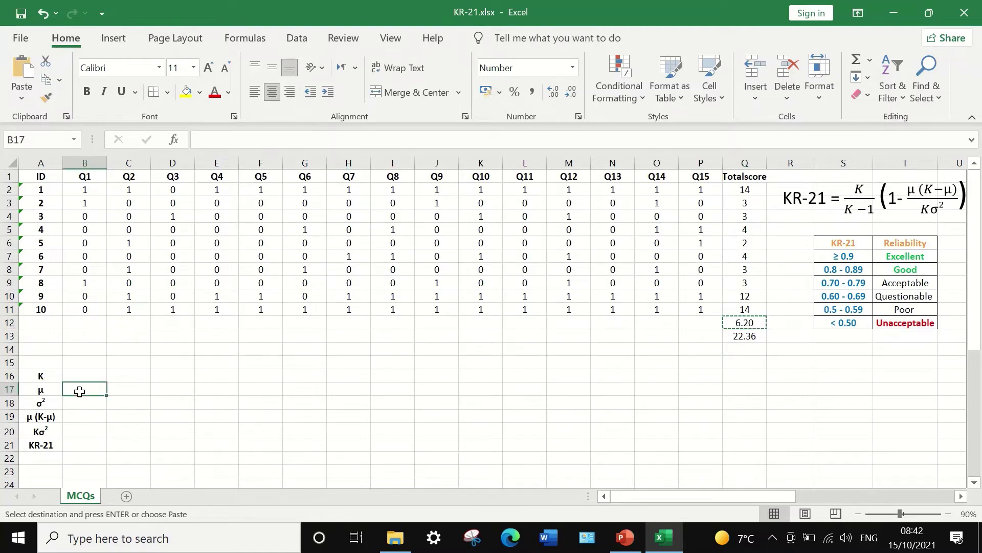
pyautogui.rightClick(80, 391)
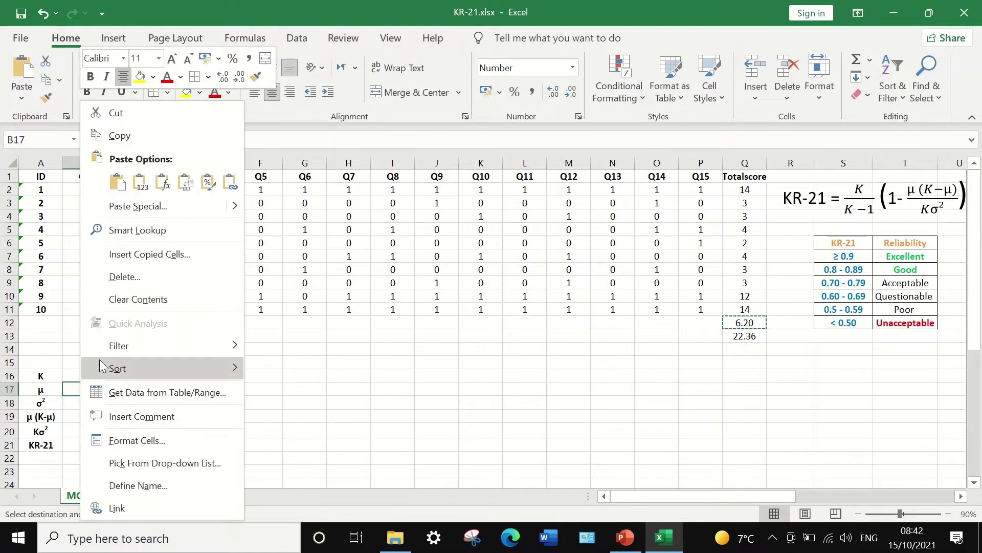
pyautogui.click(143, 184)
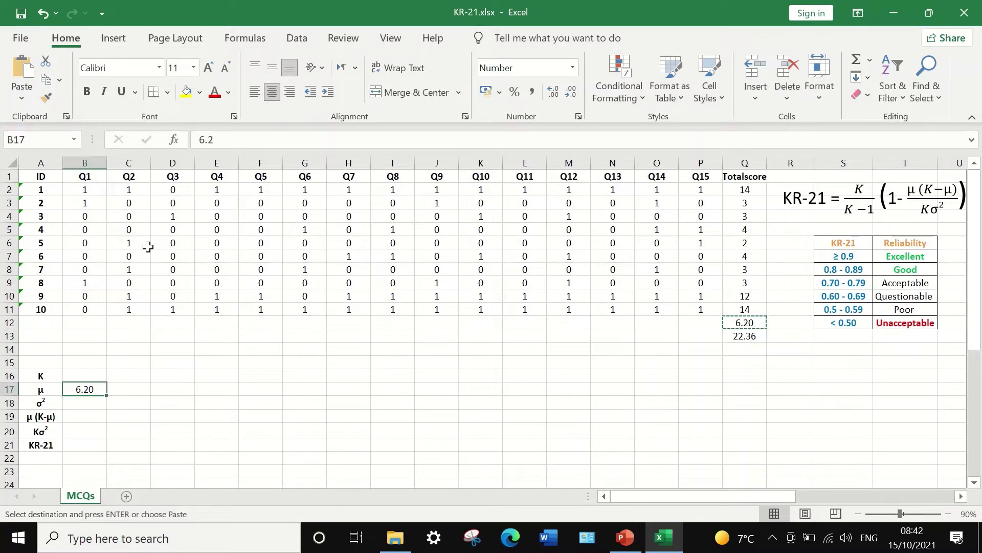
# Step: Copy the variance from Q13 and paste it as a value into B18, beside σ²
pyautogui.click(748, 335)
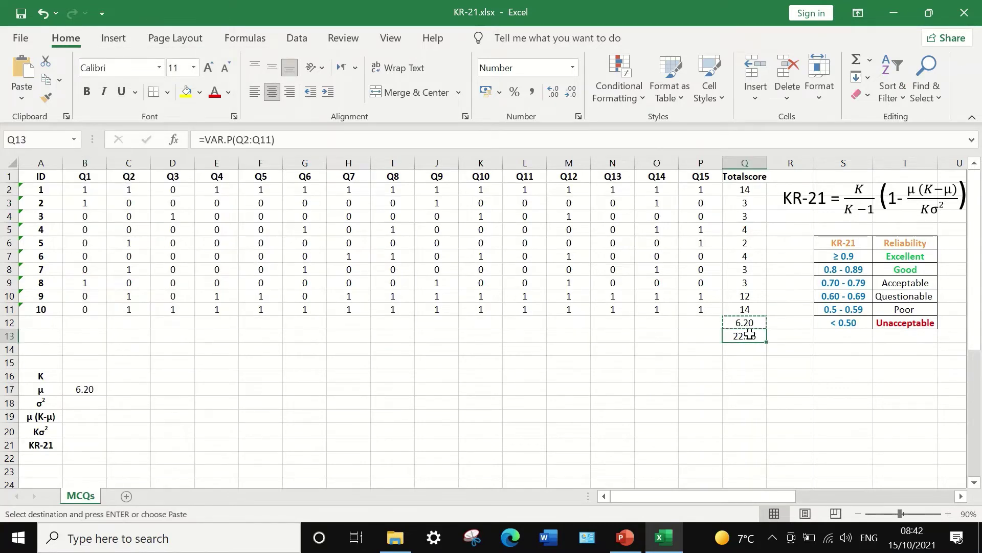
pyautogui.rightClick(748, 335)
pyautogui.click(769, 139)
pyautogui.rightClick(79, 401)
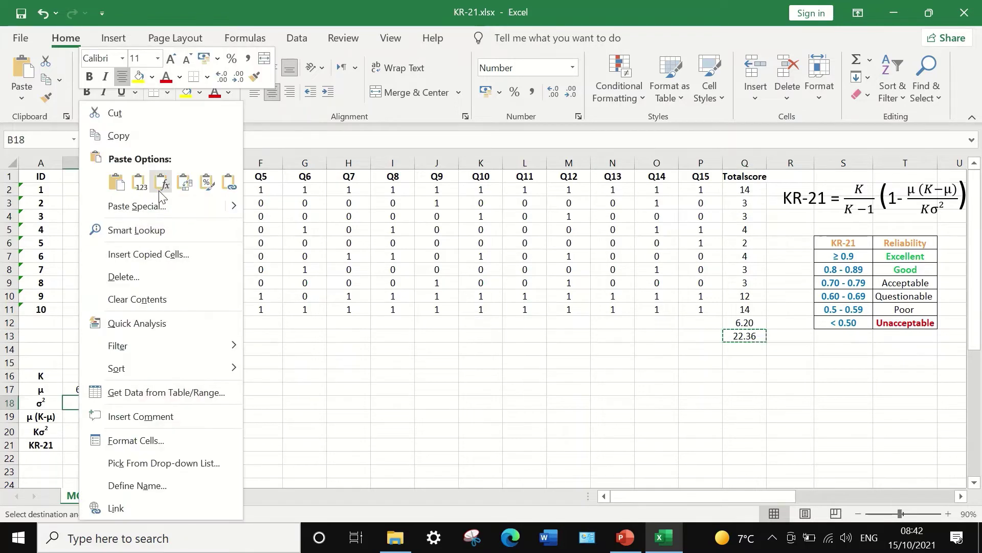
pyautogui.click(137, 182)
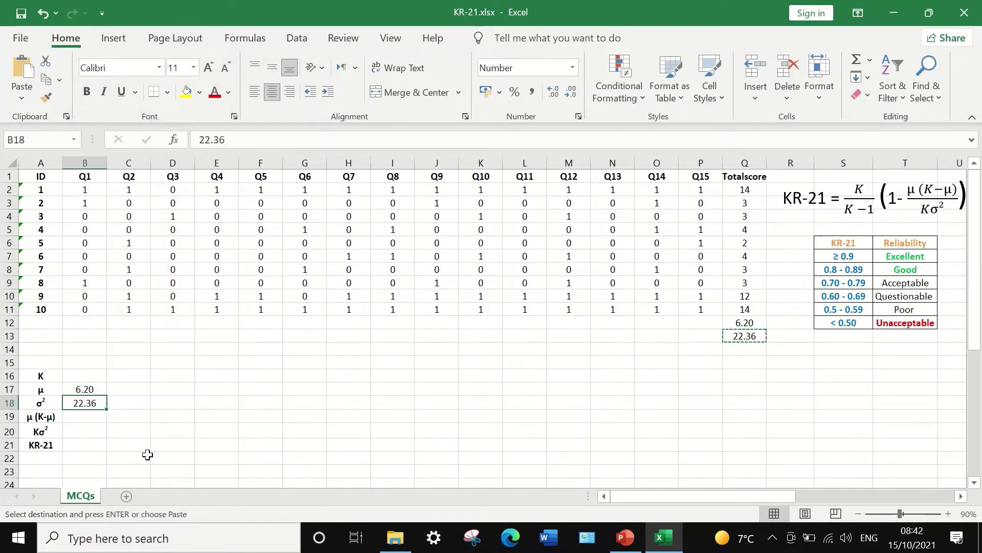
# Step: Enter 15 as the number of questions K in cell B16
pyautogui.click(142, 433)
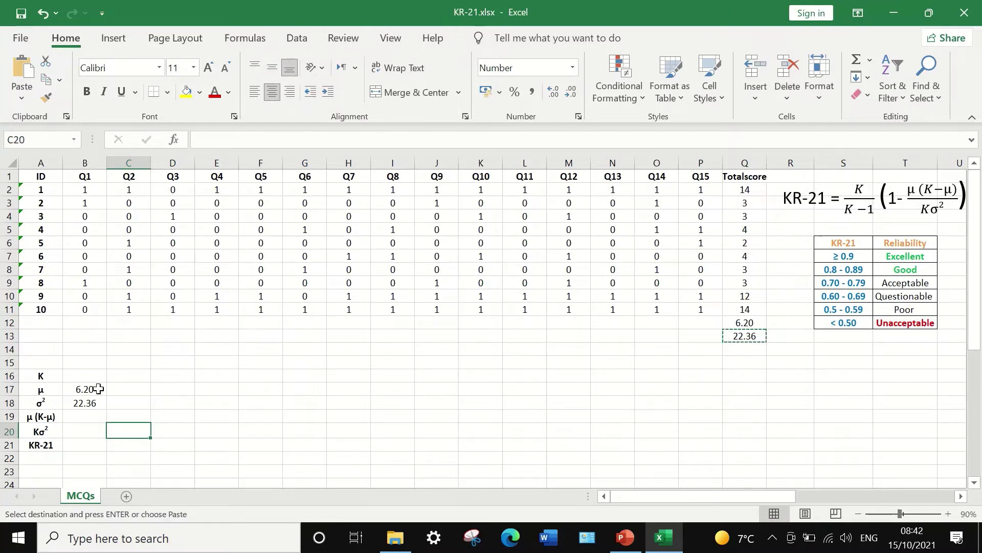
pyautogui.click(81, 376)
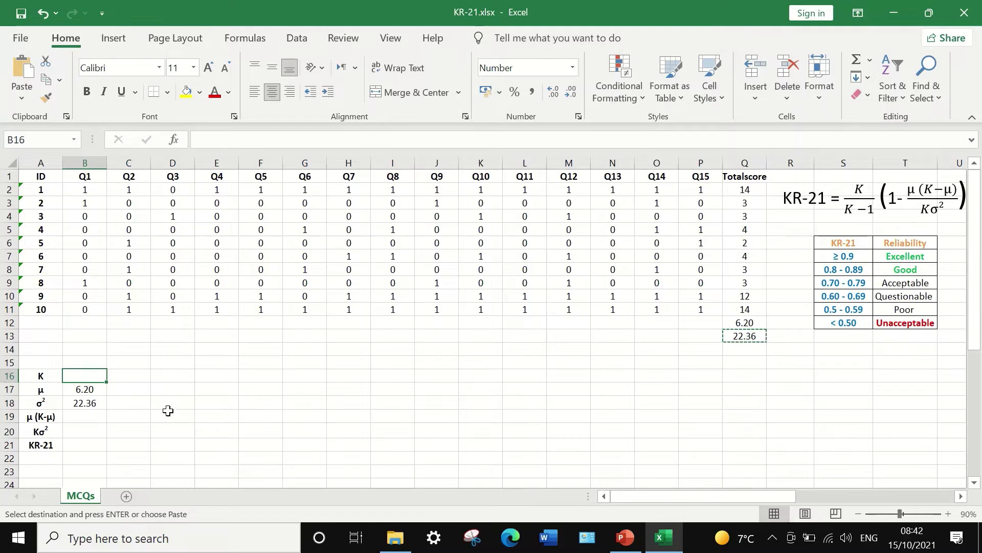
pyautogui.write('15')
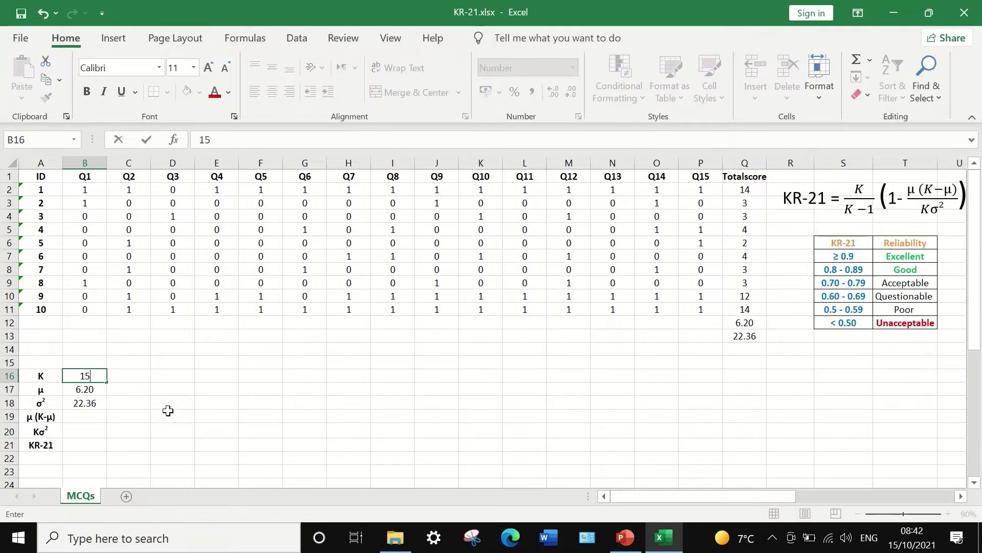
# Step: Calculate μ(K-μ) in cell B19 with the formula =B17*(15-B17)
pyautogui.click(84, 417)
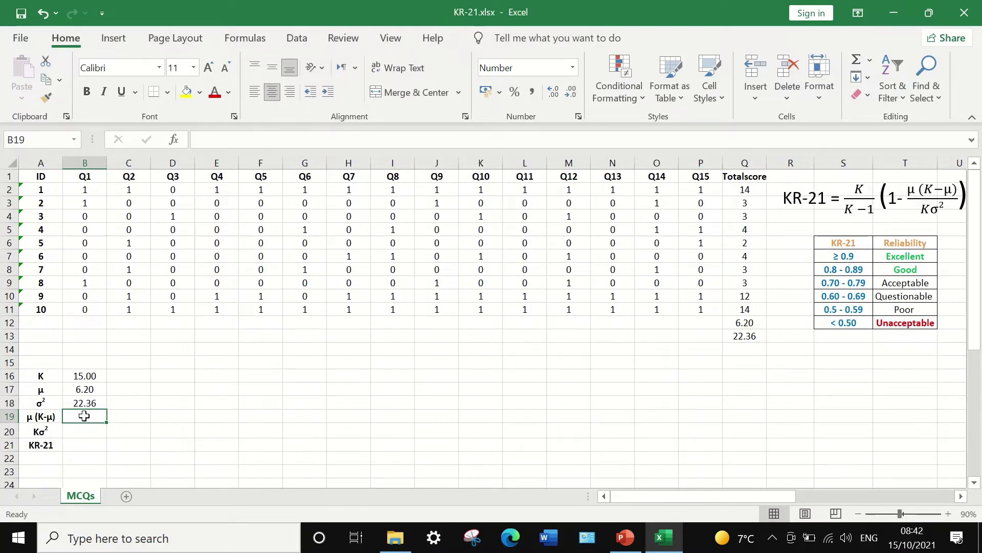
pyautogui.write('=')
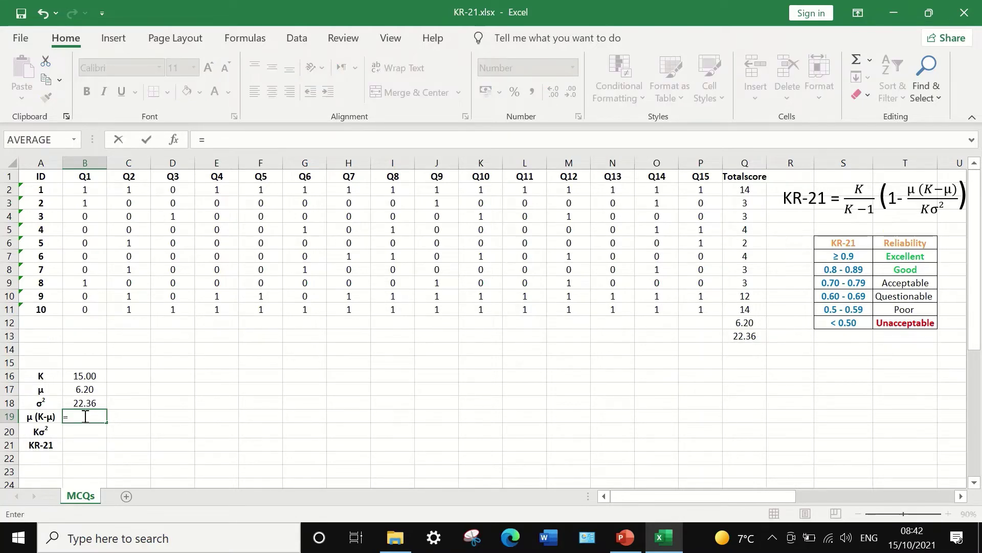
pyautogui.click(82, 389)
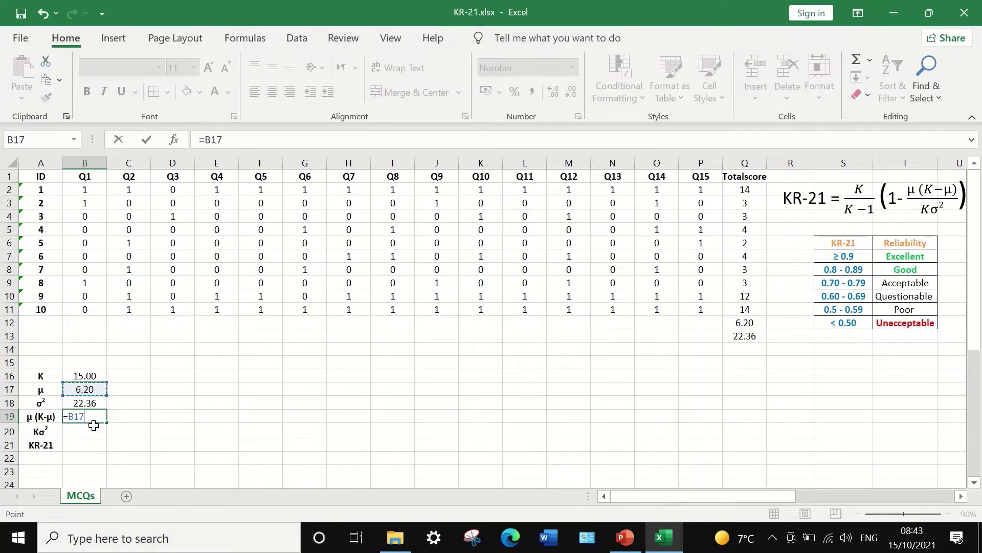
pyautogui.write('*(')
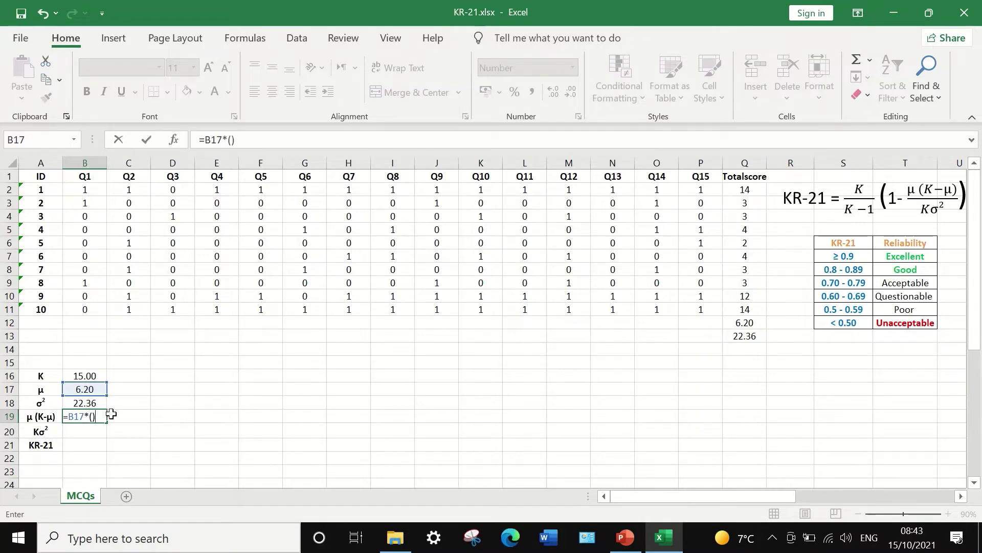
pyautogui.click(93, 418)
pyautogui.write('15-')
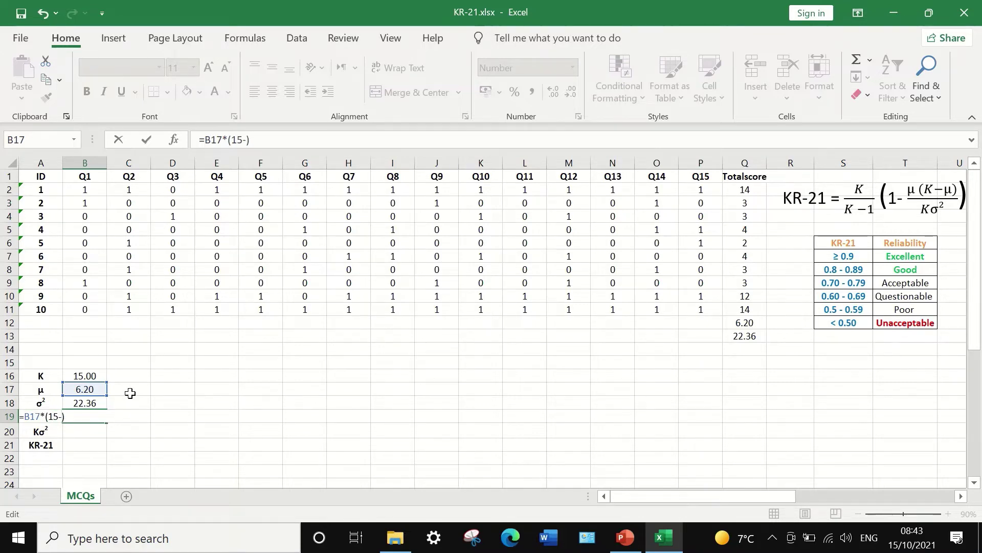
pyautogui.click(79, 390)
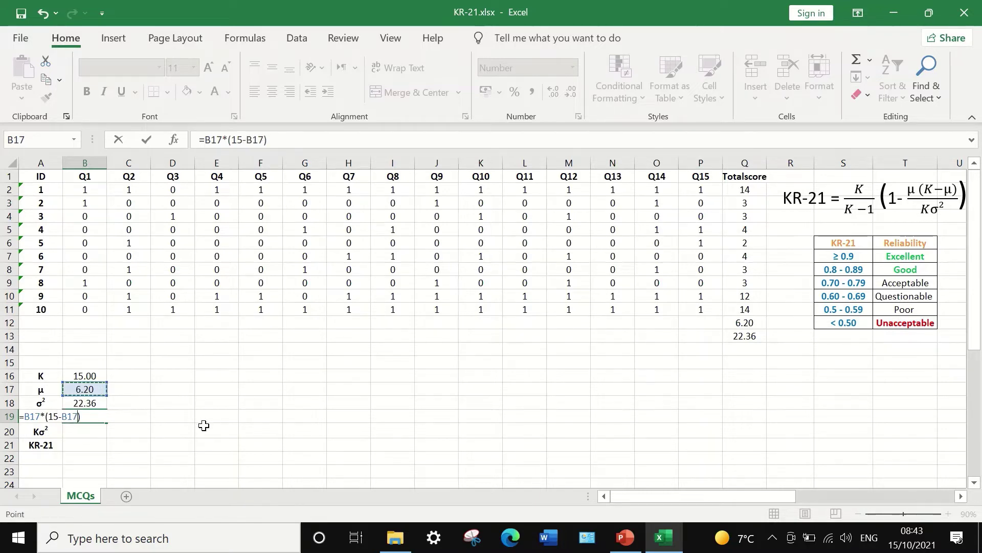
pyautogui.press('Return')
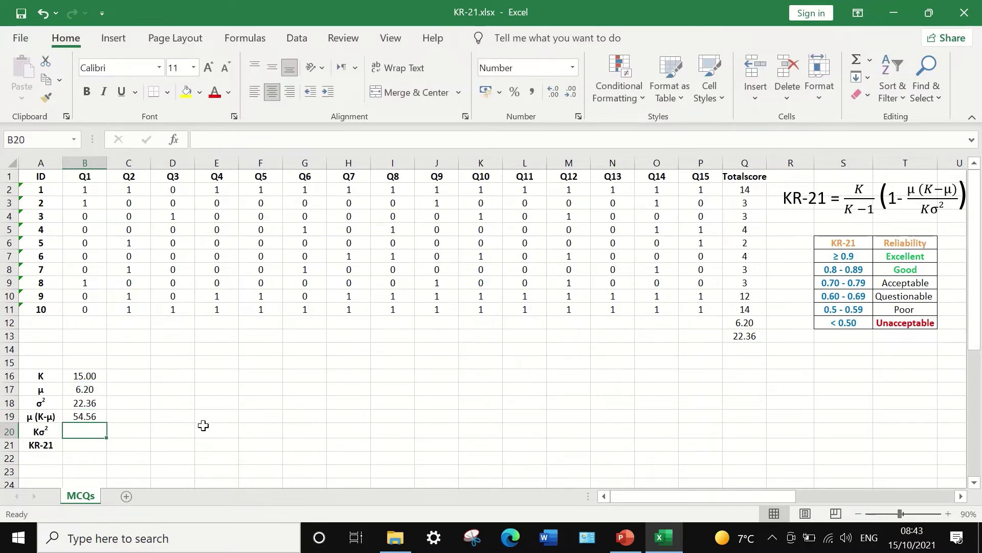
pyautogui.click(96, 416)
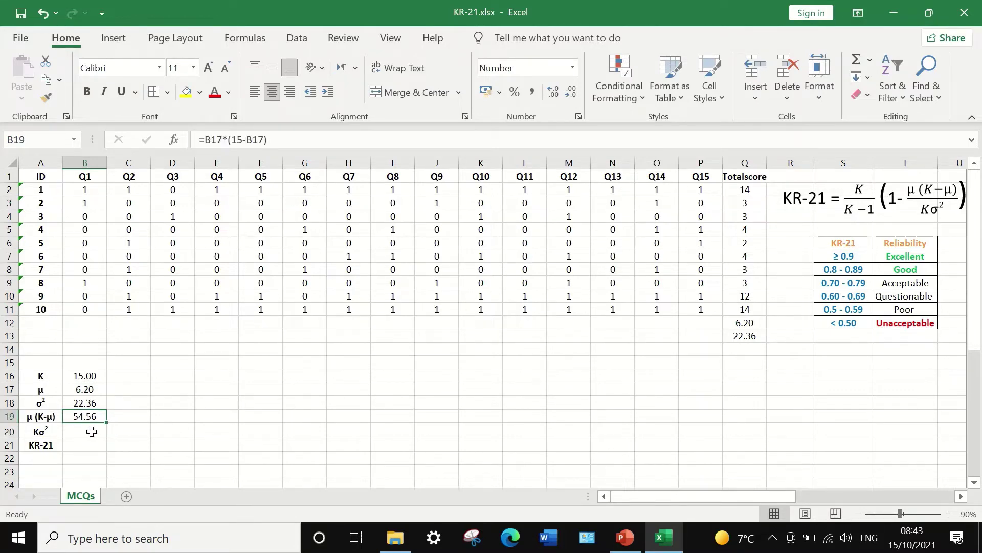
# Step: Calculate Kσ² in cell B20 with the formula =15*B18
pyautogui.click(91, 431)
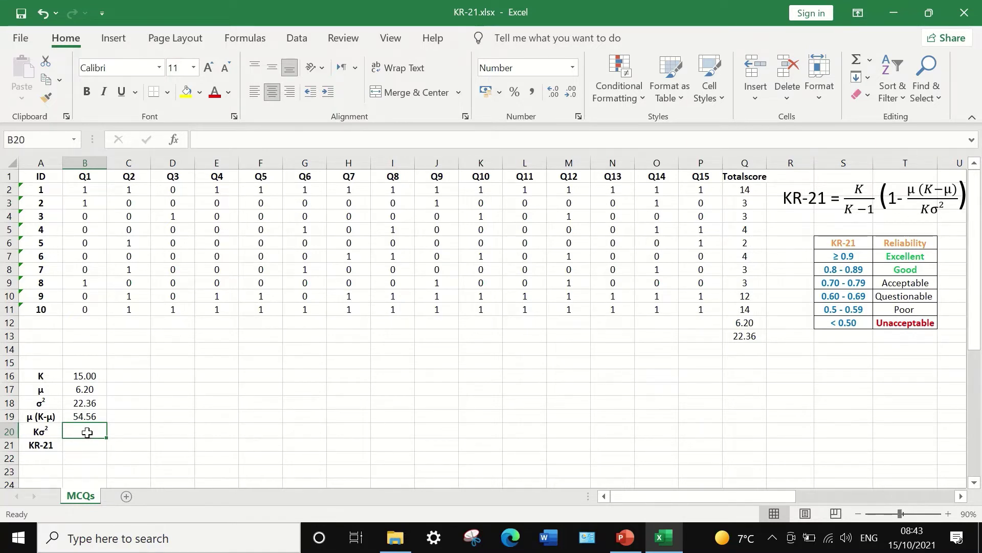
pyautogui.write('=')
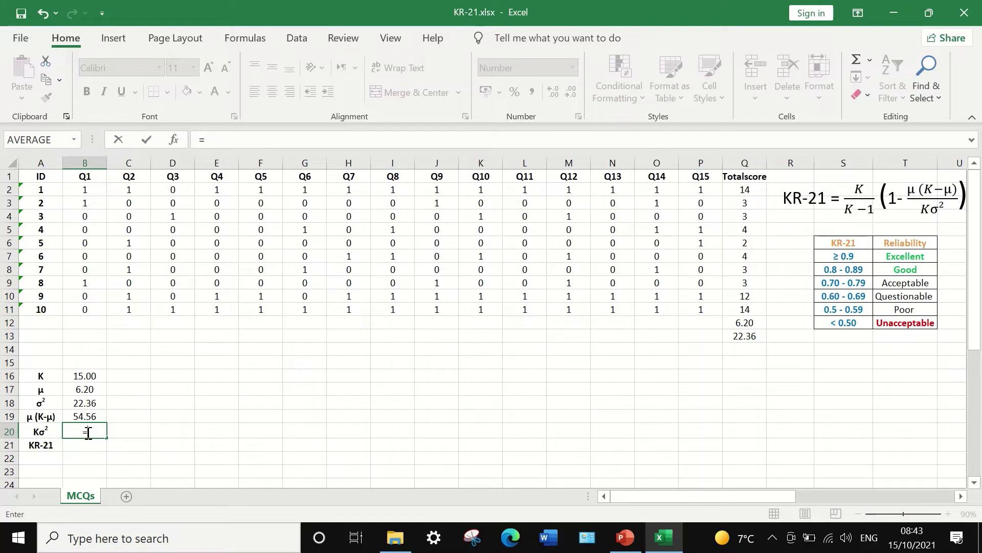
pyautogui.write('15*')
pyautogui.click(91, 407)
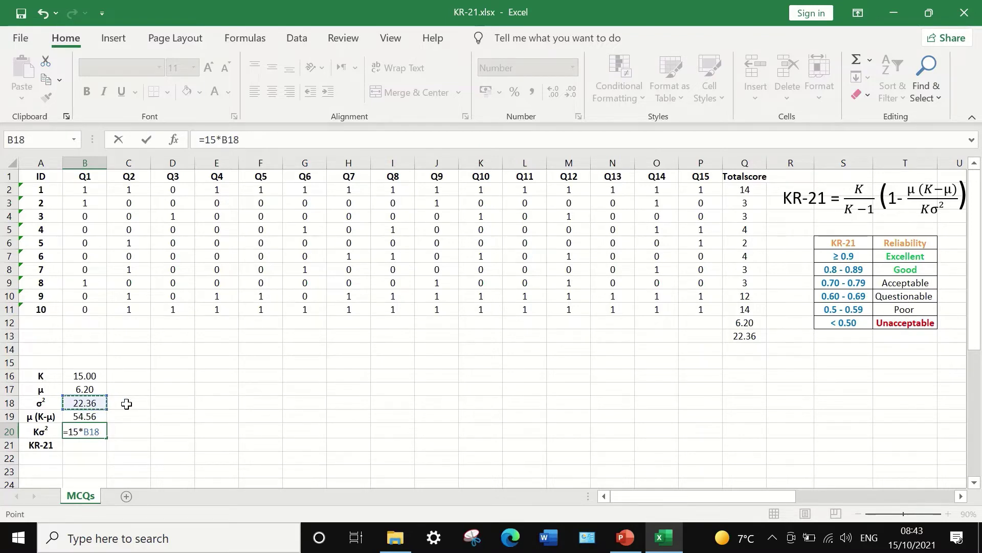
pyautogui.press('Return')
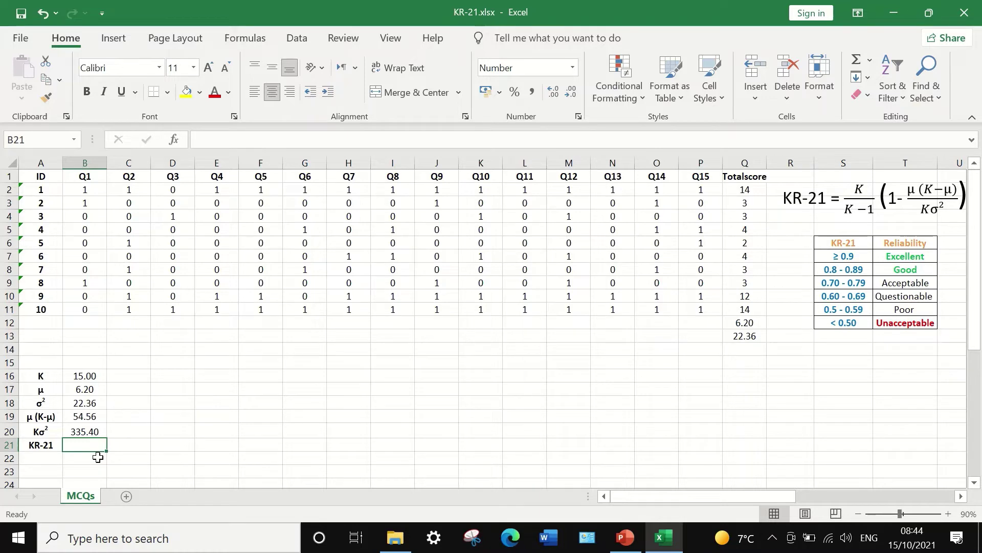
# Step: Calculate the KR-21 coefficient in cell B21 with the formula =(15/14)*(1-B19/B20)
pyautogui.write('=')
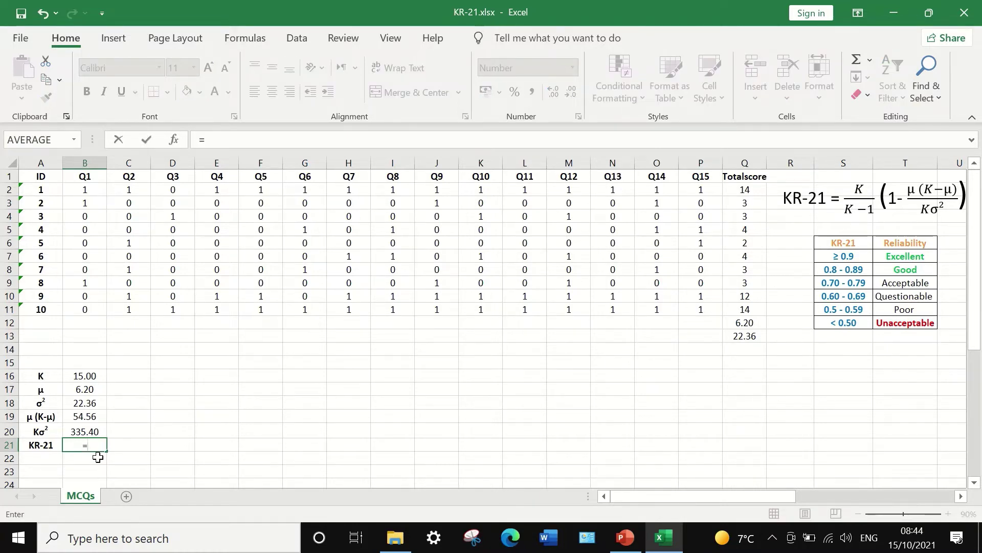
pyautogui.write('(')
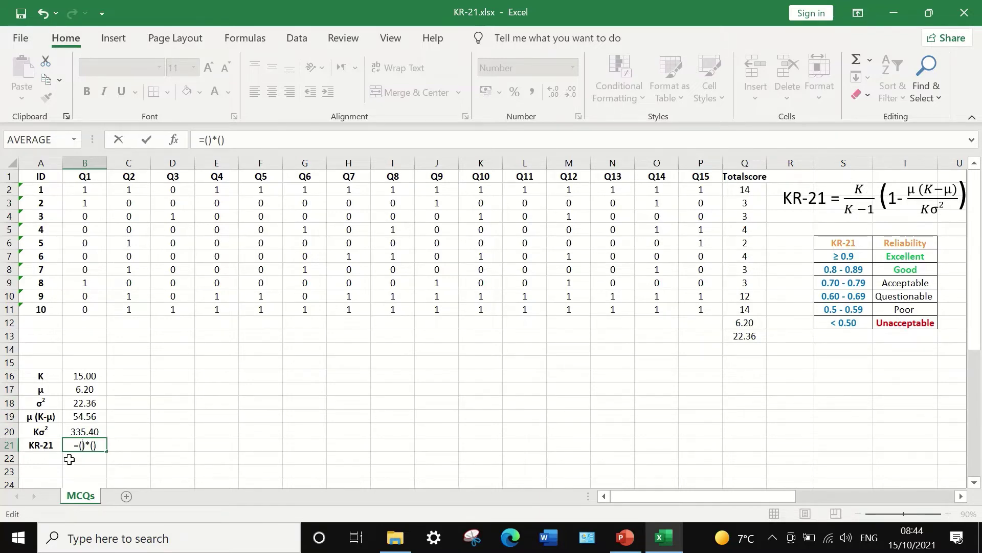
pyautogui.write('15/14')
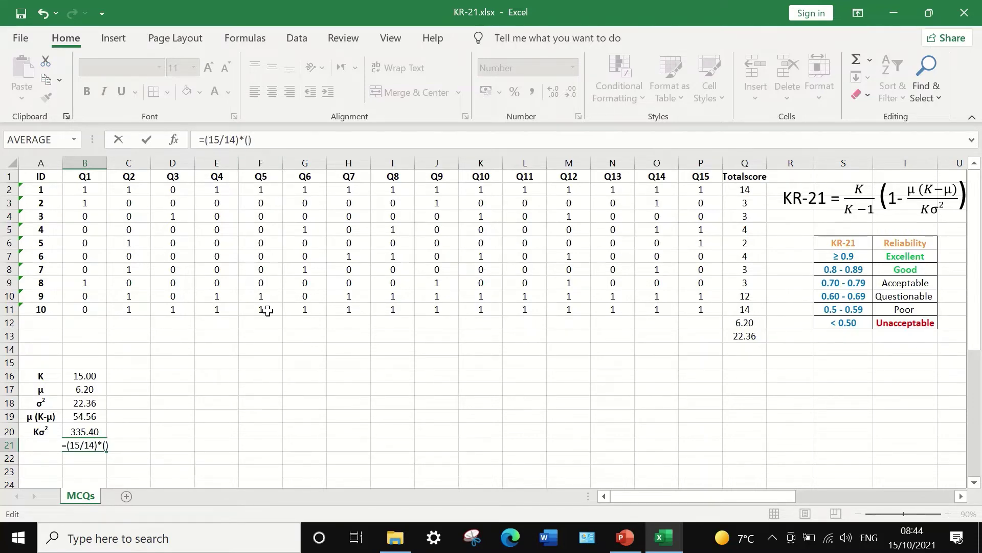
pyautogui.write('1-')
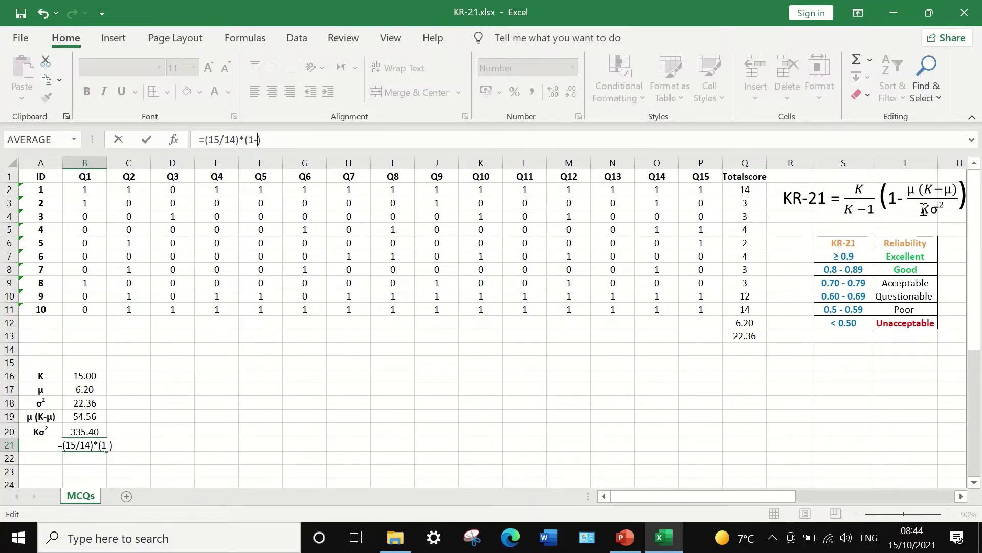
pyautogui.click(85, 416)
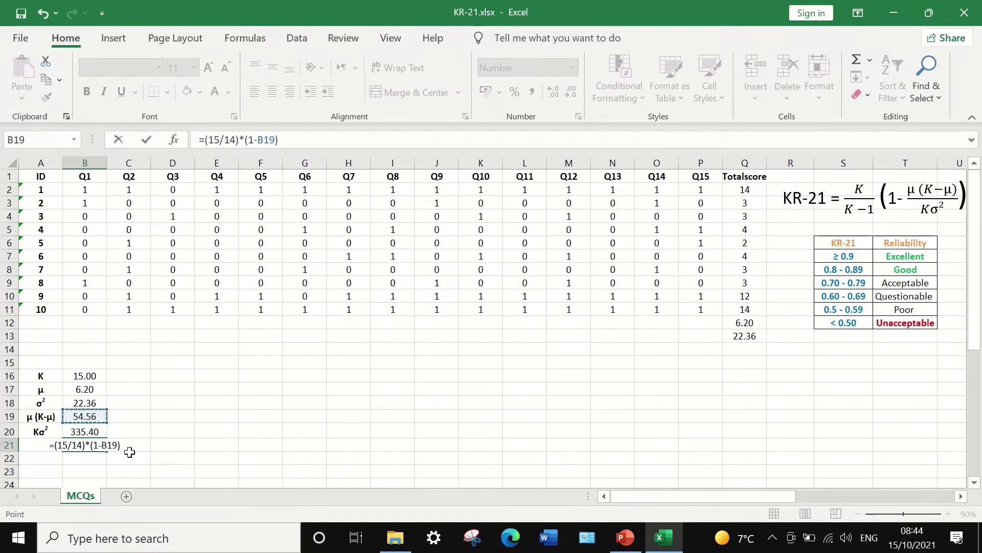
pyautogui.write('/')
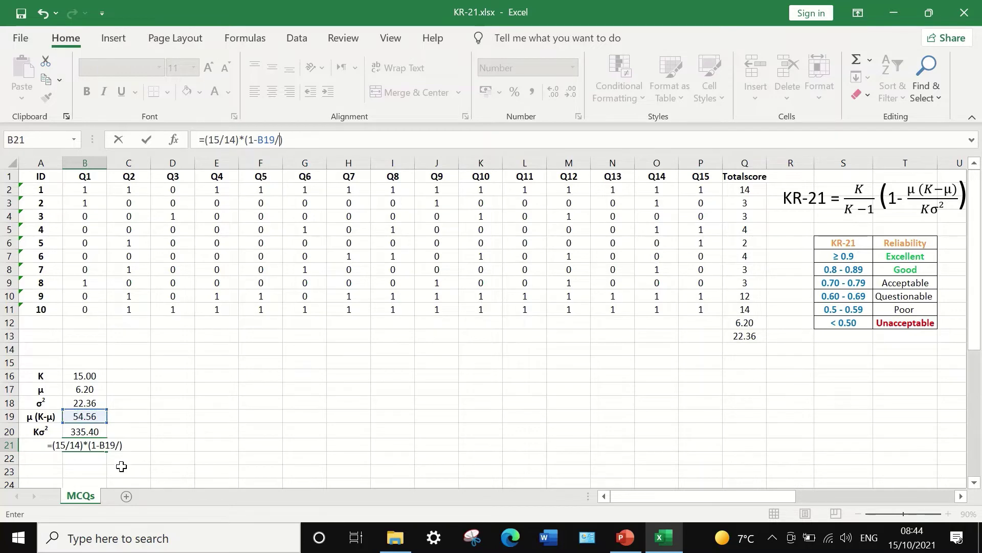
pyautogui.click(81, 432)
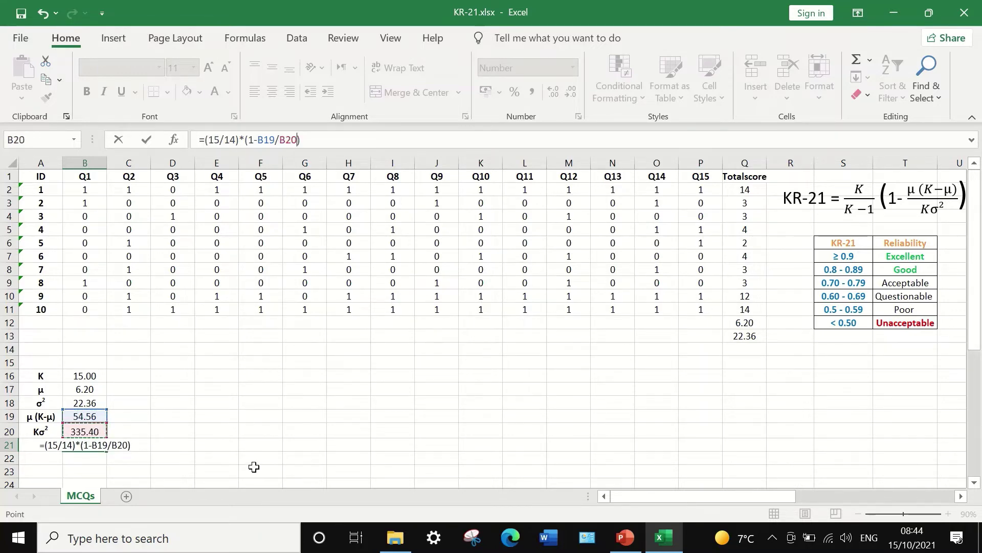
pyautogui.press('Return')
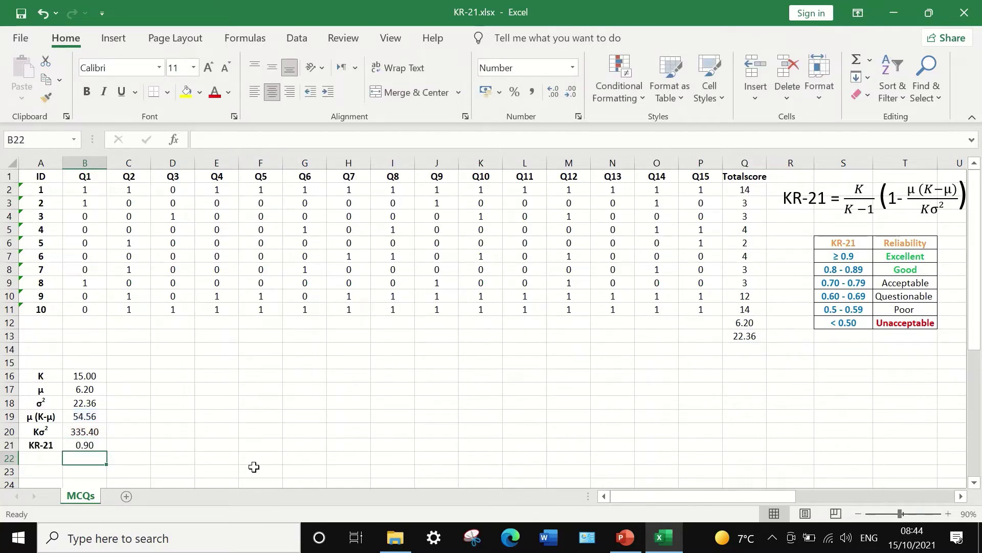
pyautogui.click(88, 446)
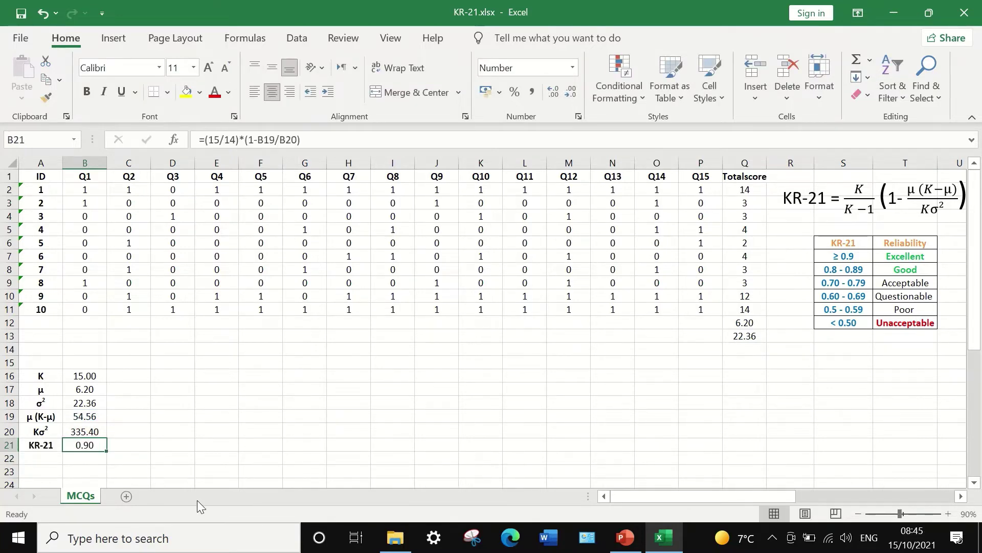
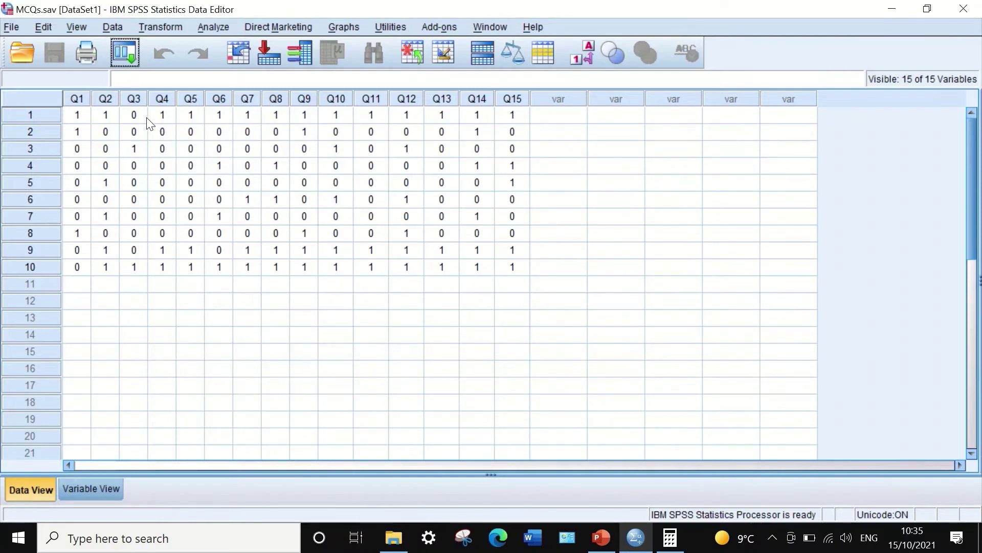
# Step: In SPSS with MCQs.sav, start computing a new variable and name the target variable Totalscore
pyautogui.click(165, 27)
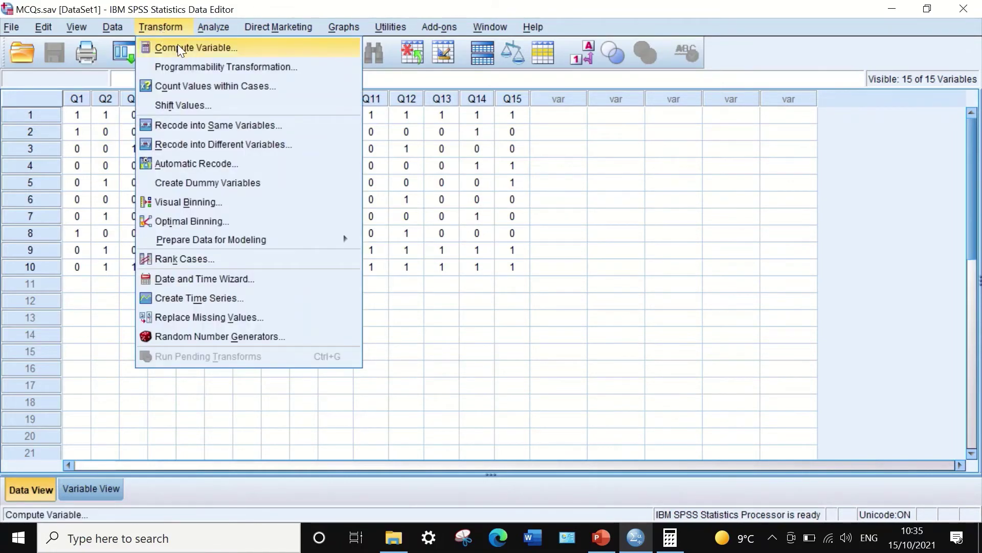
pyautogui.click(177, 46)
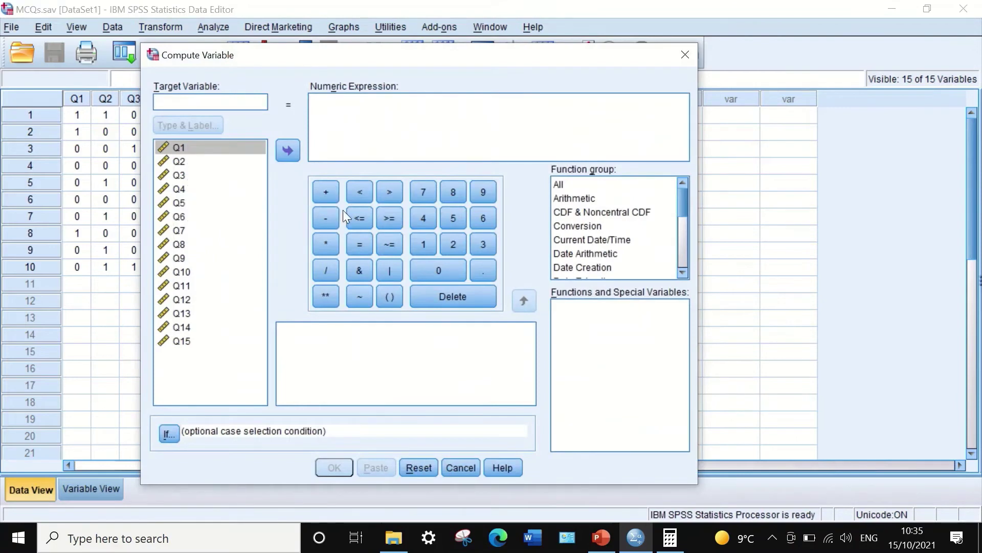
pyautogui.moveTo(382, 60); pyautogui.dragTo(494, 44)
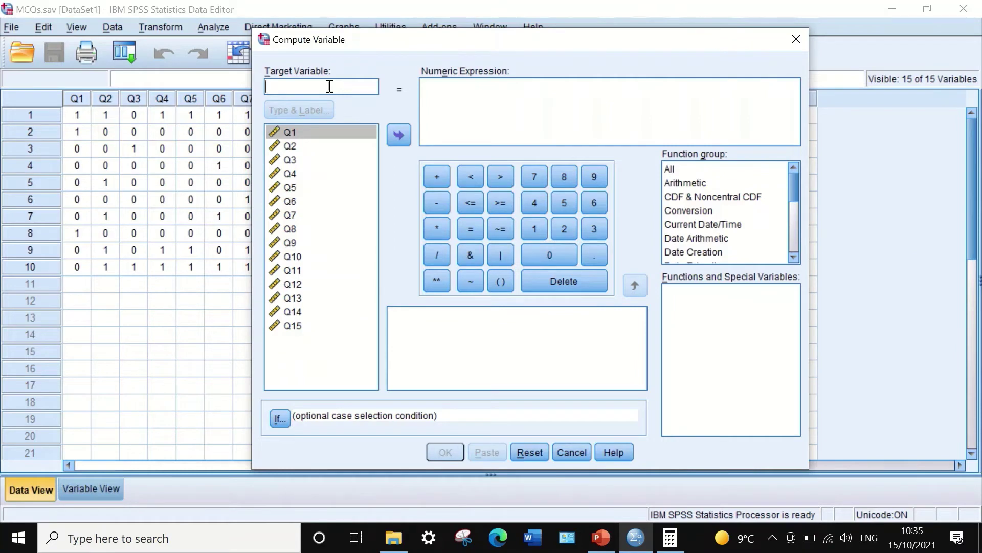
pyautogui.write('Tota')
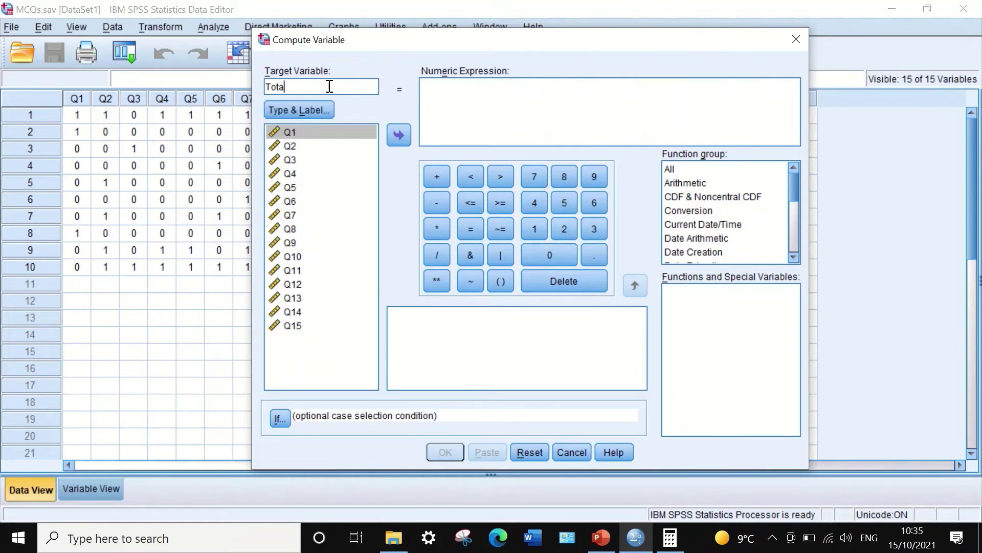
pyautogui.write('lscore')
pyautogui.moveTo(619, 46); pyautogui.dragTo(456, 46)
# Step: Insert the Sum function from the Statistical function group into the numeric expression for Totalscore
pyautogui.click(310, 102)
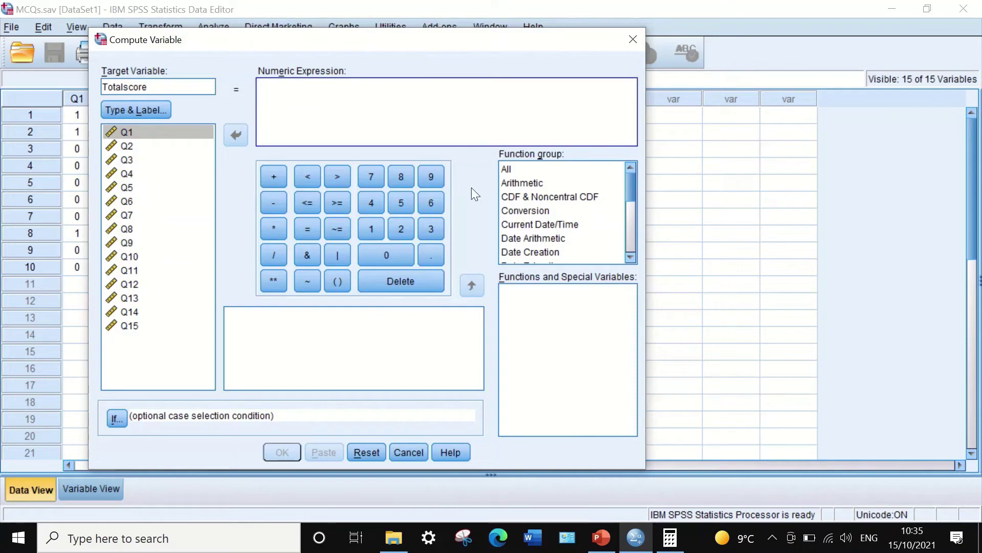
pyautogui.click(514, 170)
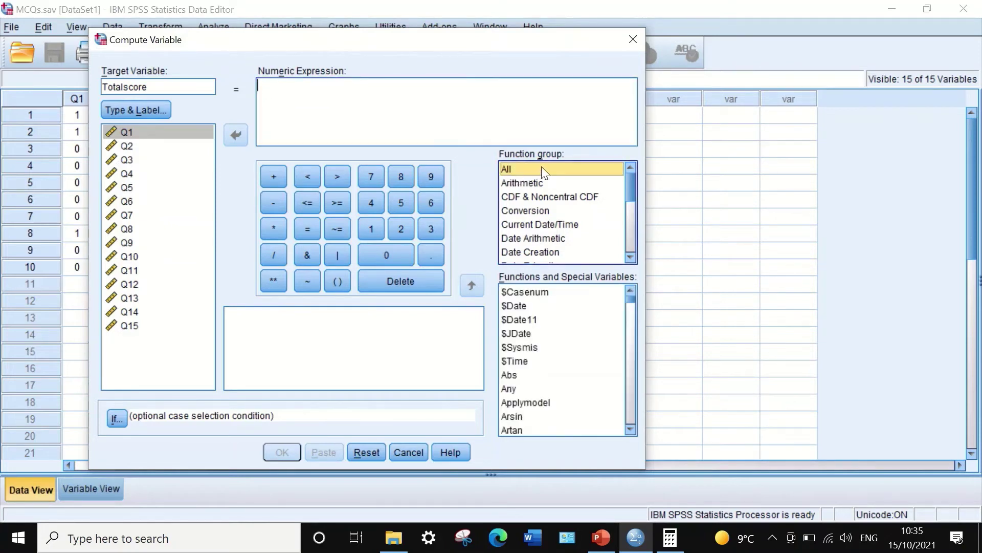
pyautogui.moveTo(627, 186); pyautogui.dragTo(634, 230)
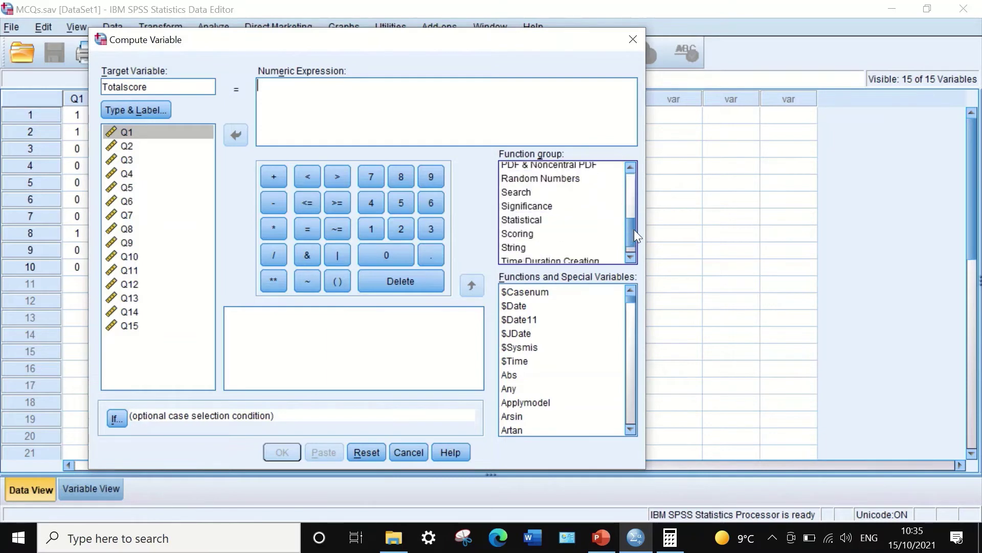
pyautogui.click(530, 222)
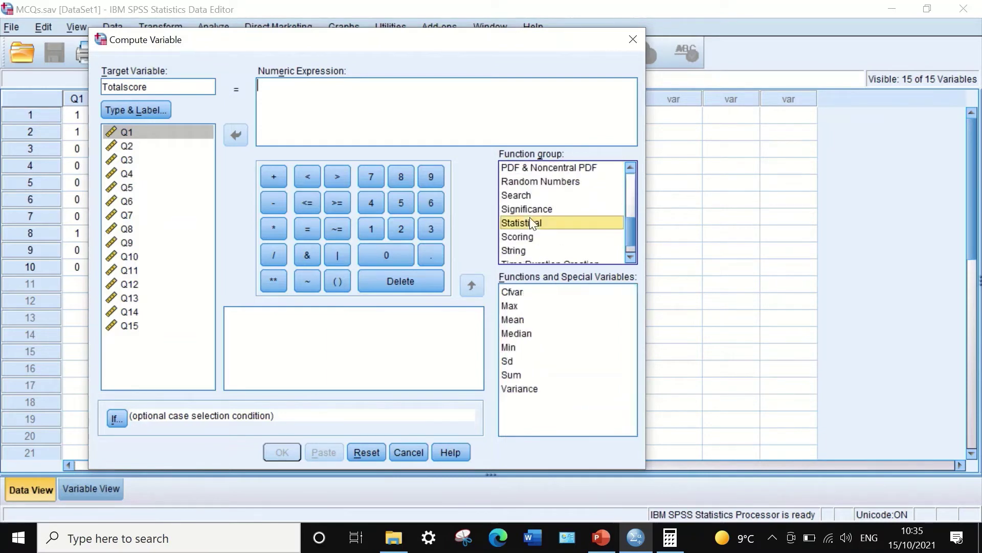
pyautogui.click(514, 374)
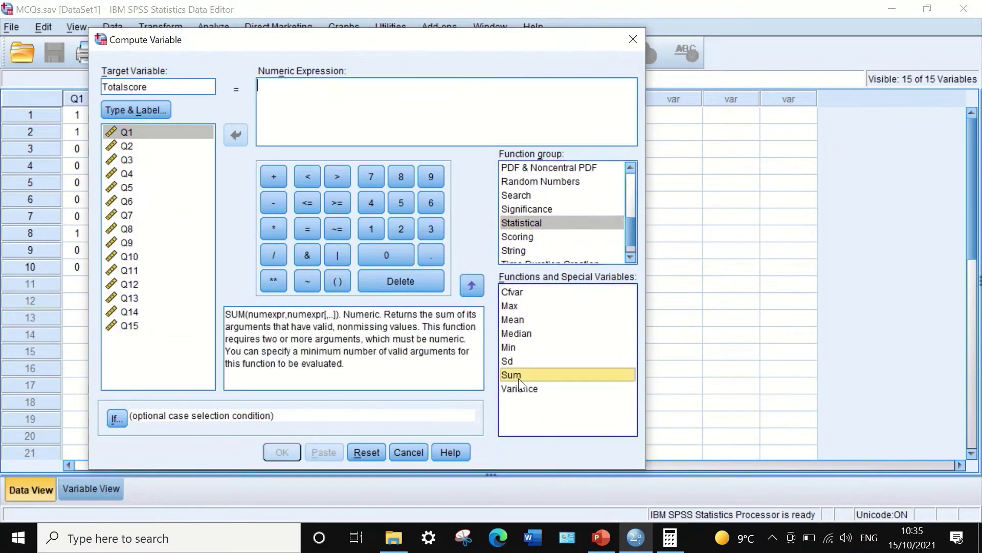
pyautogui.moveTo(567, 369); pyautogui.dragTo(315, 105)
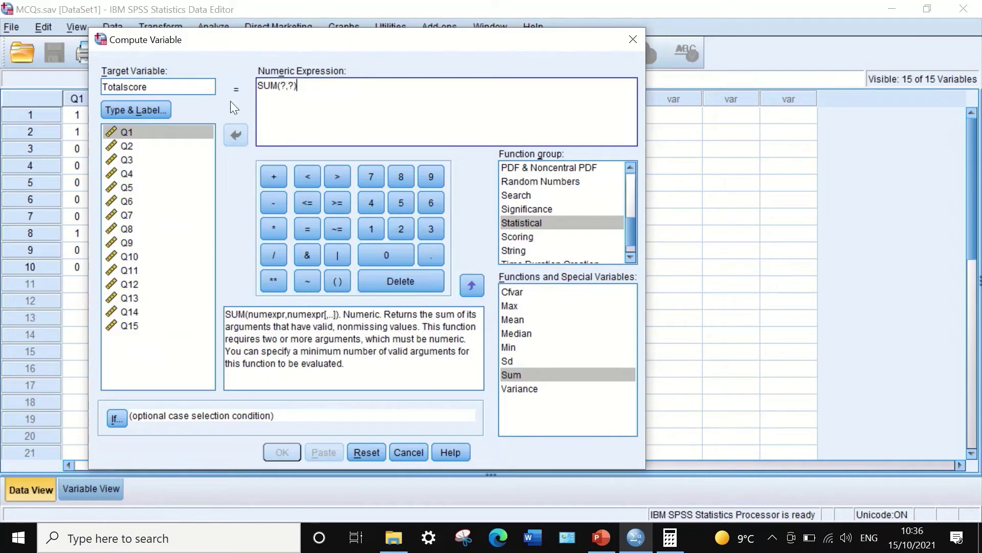
# Step: Replace the two placeholder arguments of the SUM expression with the variables Q1 and Q2, followed by a comma
pyautogui.moveTo(181, 128); pyautogui.dragTo(322, 91)
pyautogui.press('BackSpace')
pyautogui.press('BackSpace')
pyautogui.press('BackSpace')
pyautogui.click(207, 131)
pyautogui.click(235, 134)
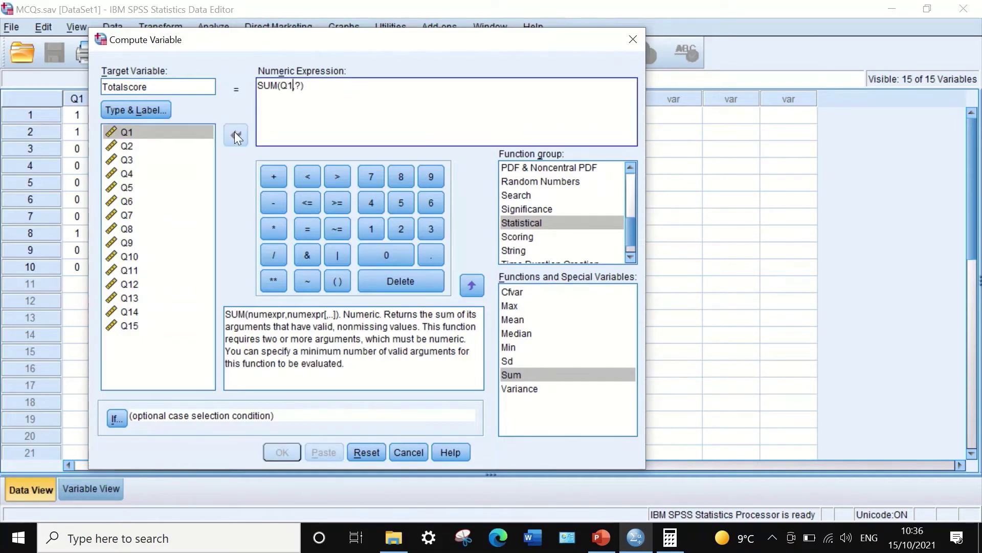
pyautogui.doubleClick(299, 86)
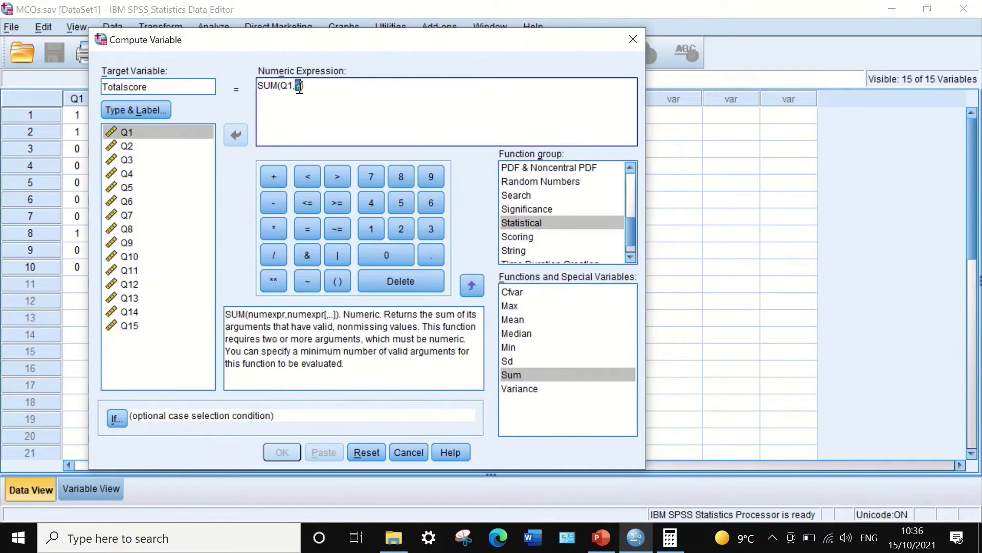
pyautogui.click(129, 147)
pyautogui.click(235, 128)
pyautogui.write(',')
# Step: Add the variables Q3, Q4, Q5 and Q6 to the SUM expression, separated by commas
pyautogui.click(191, 155)
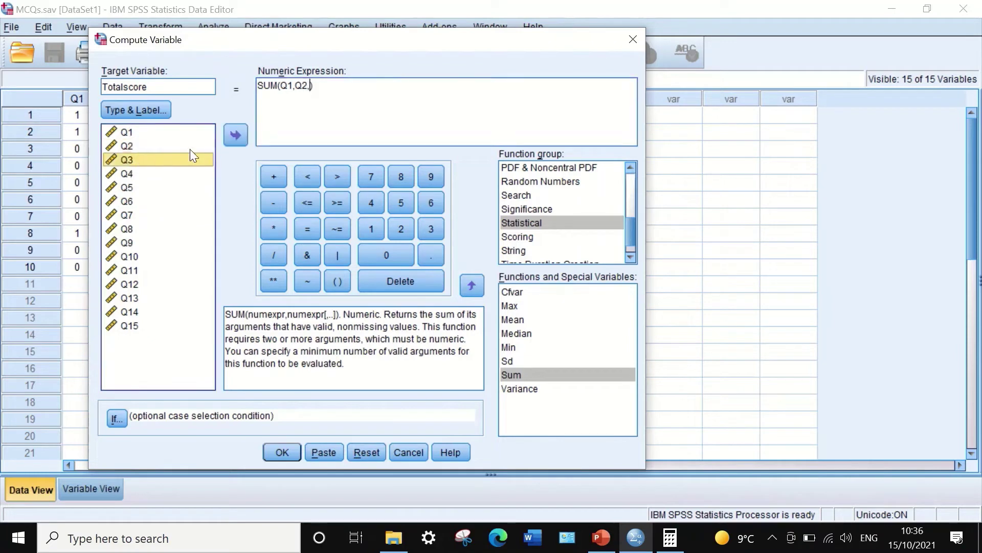
pyautogui.click(233, 135)
pyautogui.write(',')
pyautogui.click(148, 174)
pyautogui.click(233, 136)
pyautogui.write(',Q4,')
pyautogui.click(131, 187)
pyautogui.click(236, 135)
pyautogui.write(',Q4,Q5,')
pyautogui.click(134, 201)
pyautogui.click(233, 135)
pyautogui.write(',Q5,Q6,')
# Step: Extend the SUM expression with the comma-separated variables Q7, Q8, Q9 and Q10
pyautogui.click(124, 215)
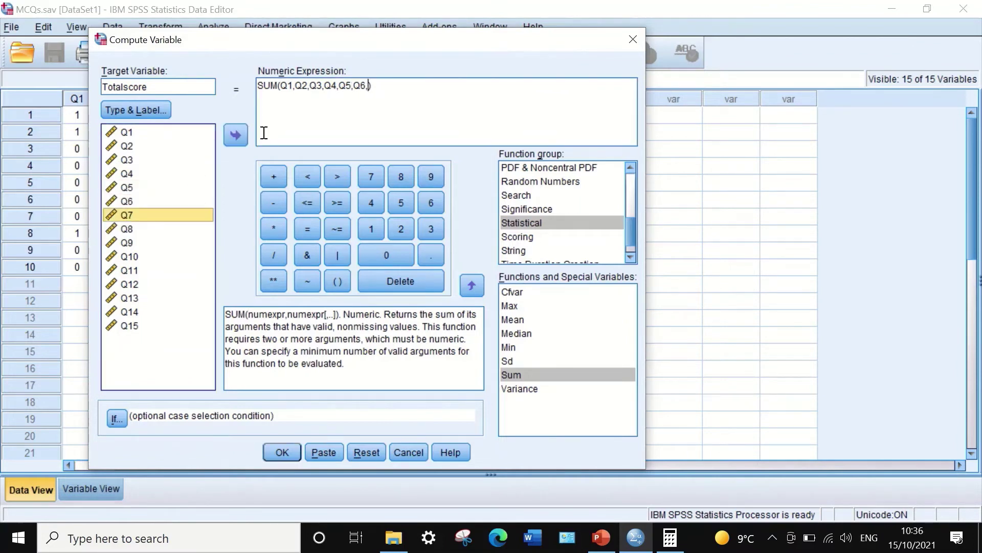
pyautogui.click(235, 135)
pyautogui.write(',')
pyautogui.click(129, 230)
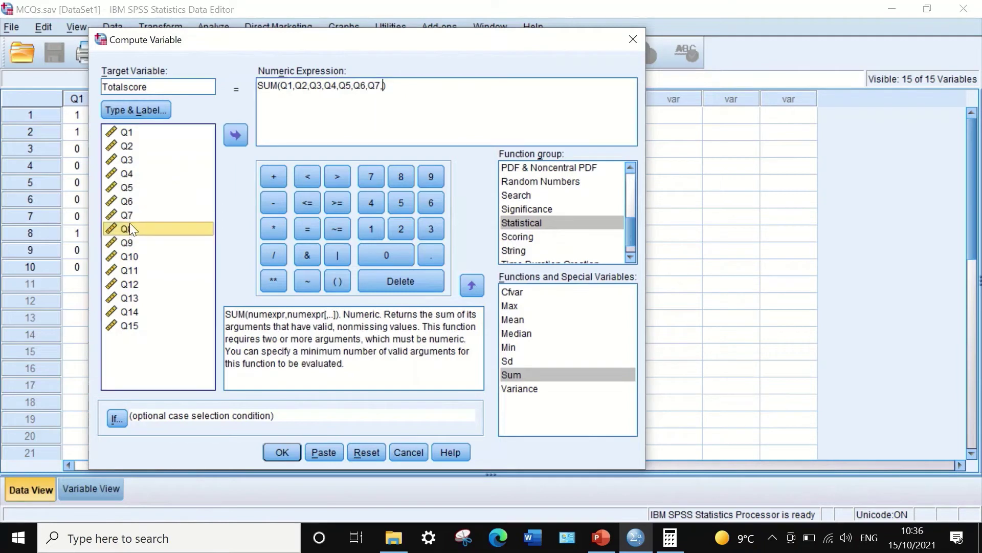
pyautogui.click(237, 133)
pyautogui.write(',')
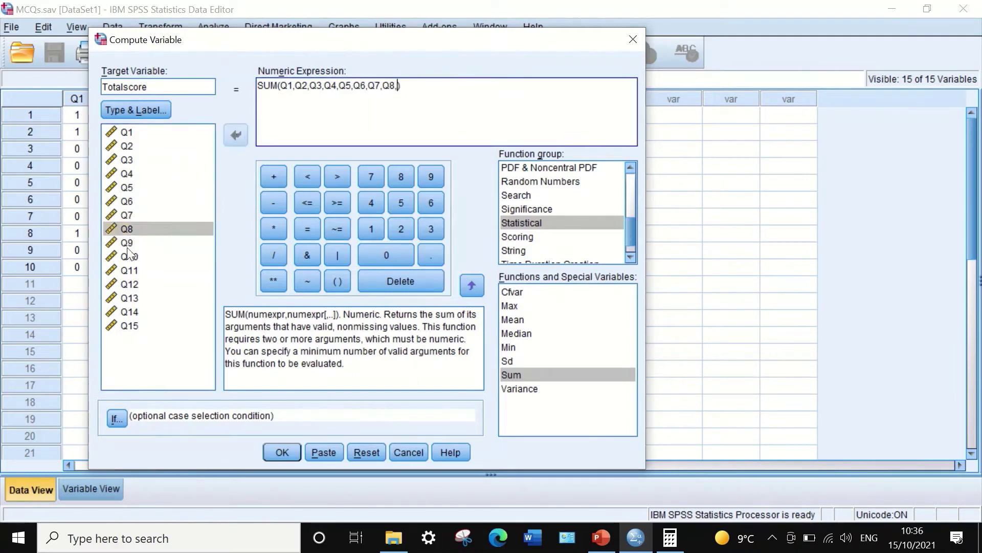
pyautogui.click(128, 242)
pyautogui.click(241, 133)
pyautogui.write(',')
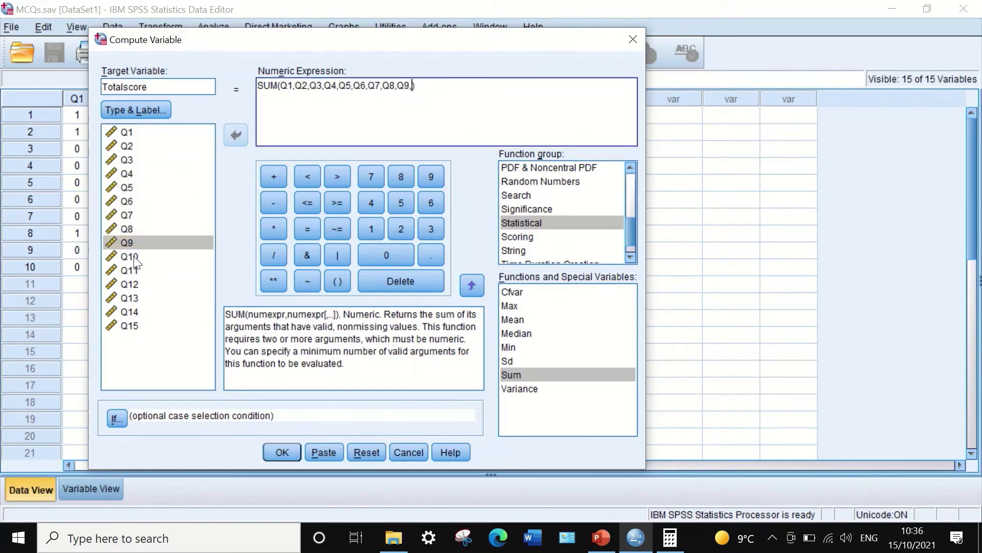
pyautogui.click(129, 256)
pyautogui.click(238, 133)
pyautogui.write(',')
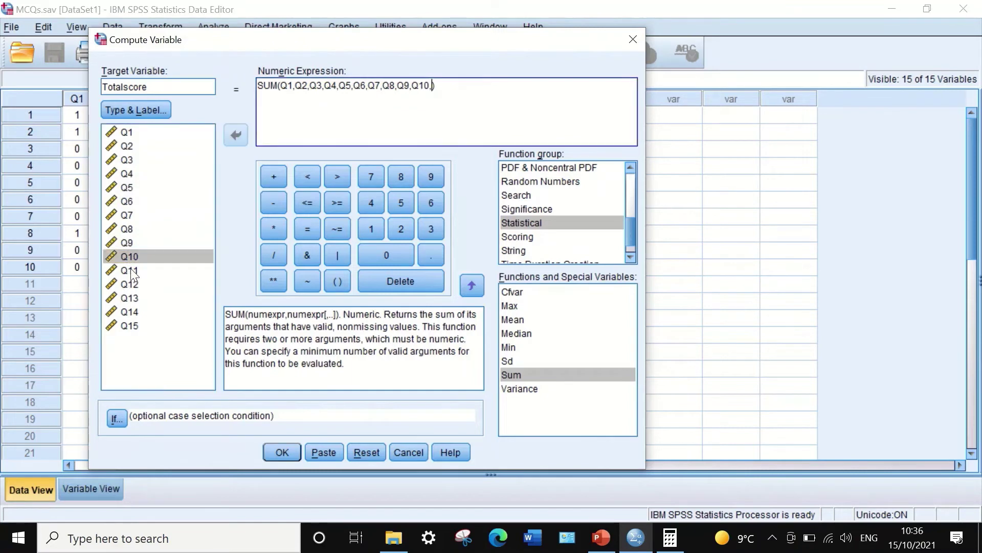
# Step: Add Q11 and Q12 to the SUM expression and insert the missing comma between them
pyautogui.click(131, 268)
pyautogui.click(235, 136)
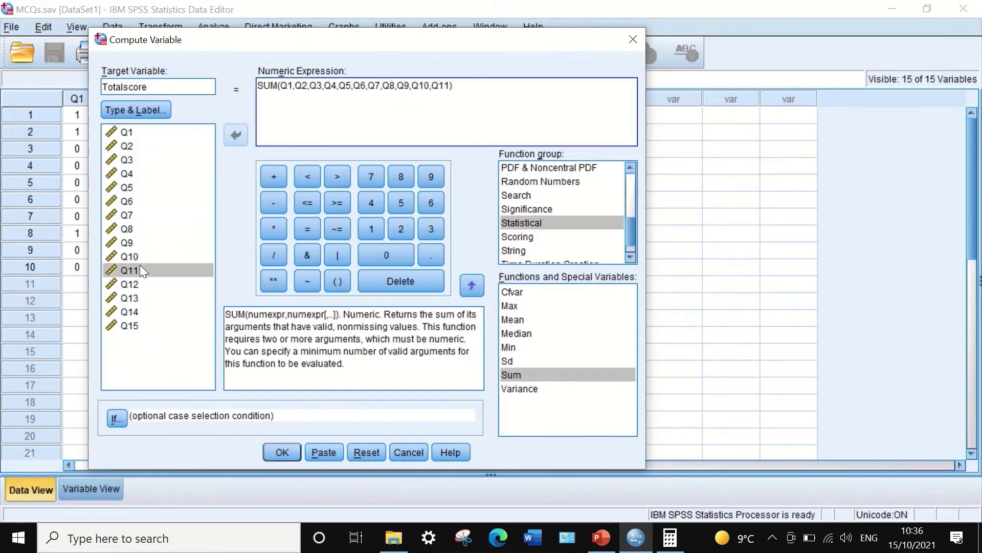
pyautogui.click(131, 284)
pyautogui.click(239, 135)
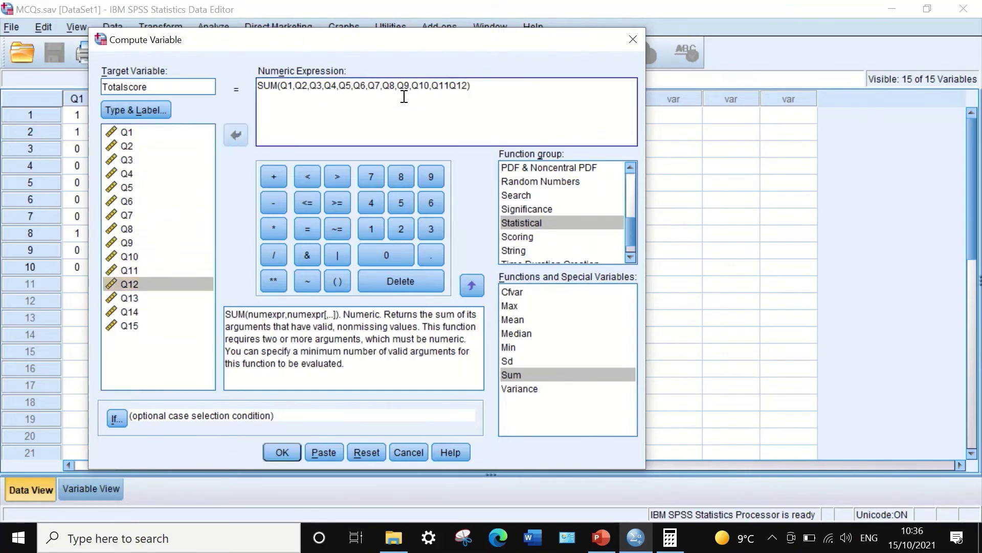
pyautogui.click(449, 85)
pyautogui.write(',Q2,')
# Step: Complete the SUM expression with the variables Q13, Q14 and Q15
pyautogui.click(133, 297)
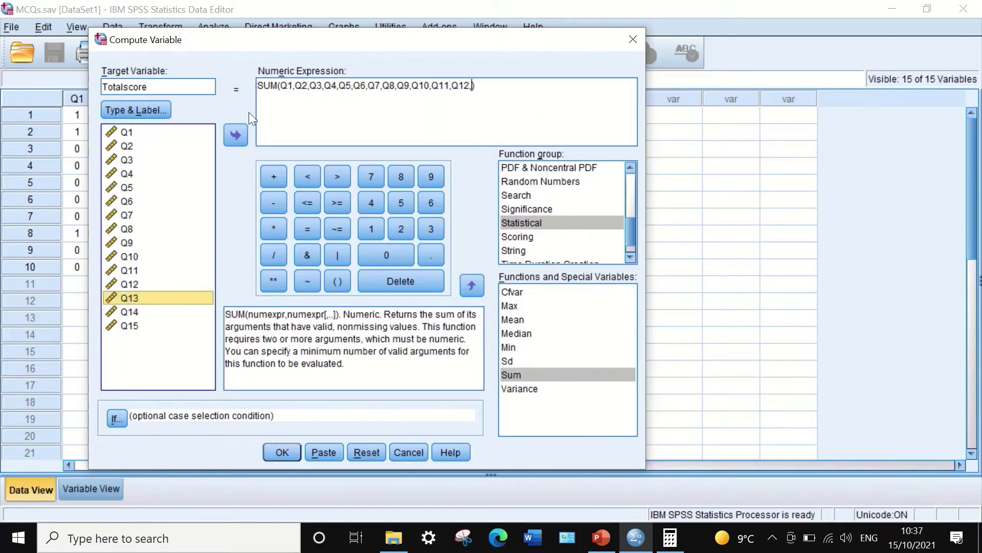
pyautogui.click(236, 135)
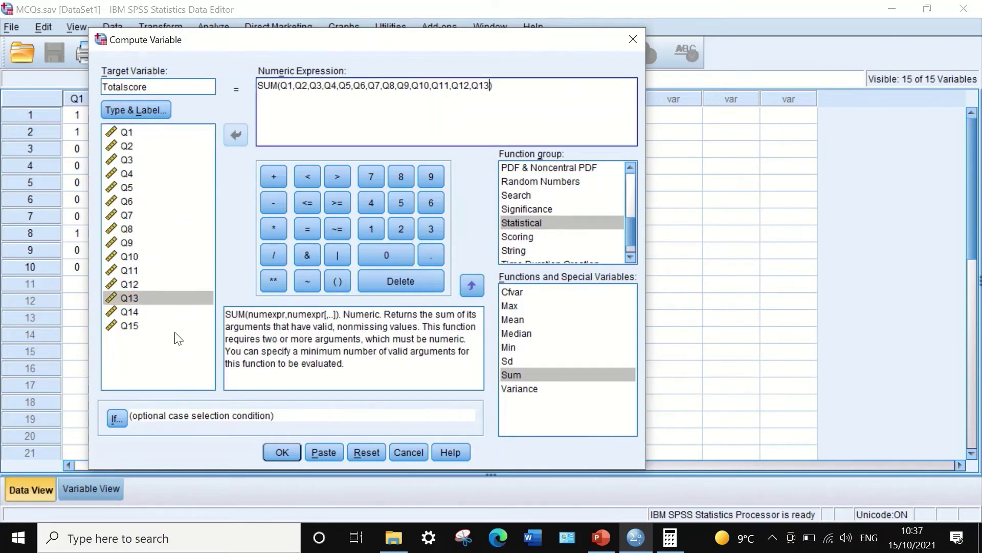
pyautogui.click(130, 312)
pyautogui.click(236, 135)
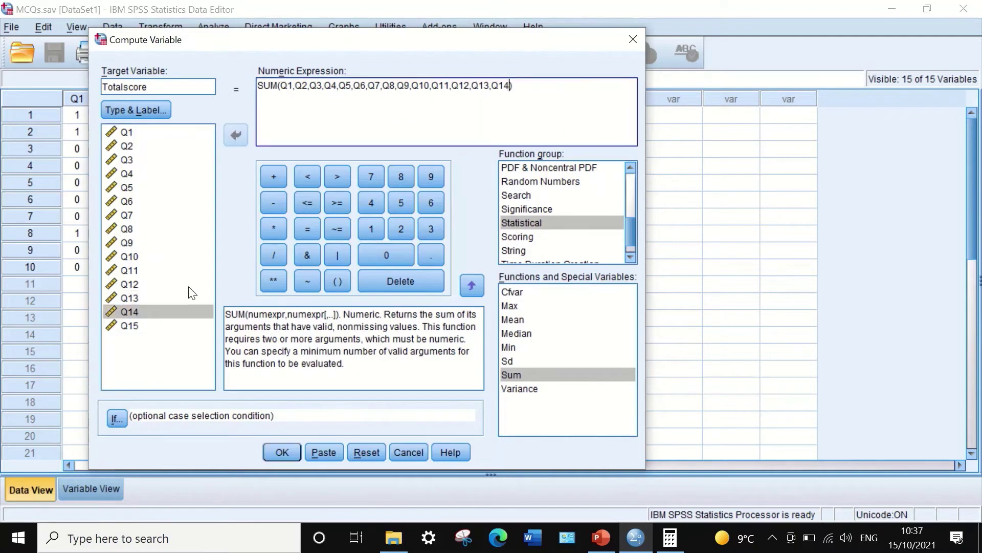
pyautogui.click(135, 327)
pyautogui.click(236, 135)
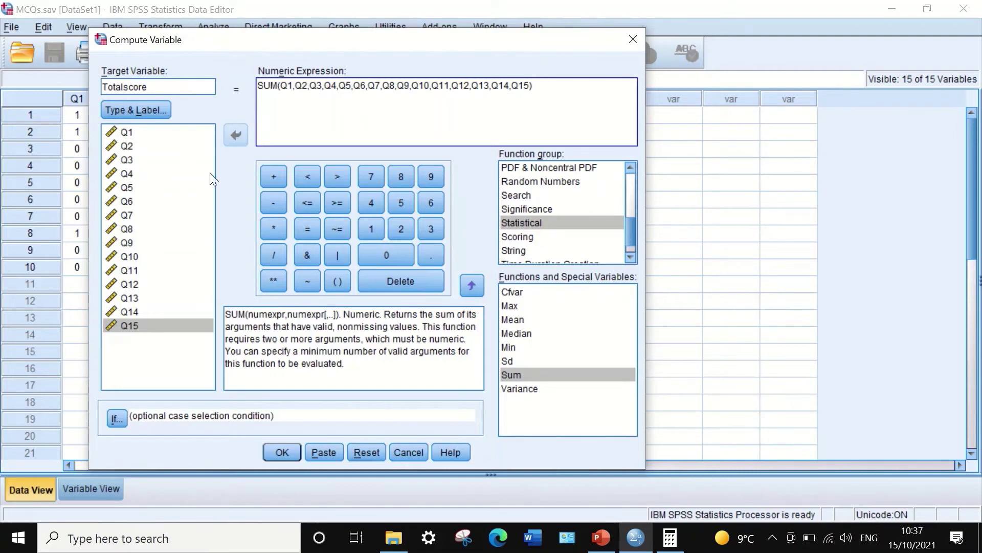
# Step: Run the Totalscore computation, minimize the output window and narrow the Totalscore column in the data sheet
pyautogui.click(276, 452)
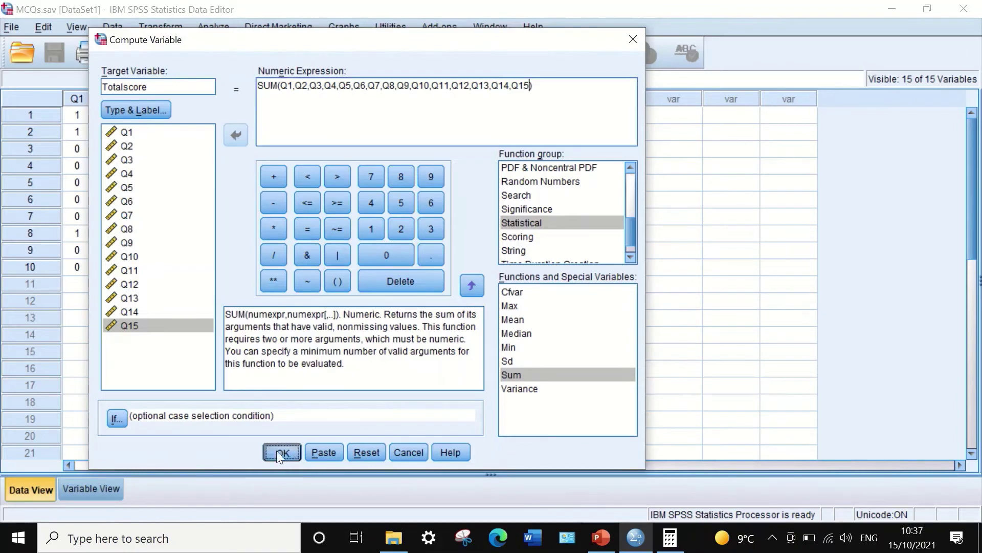
pyautogui.click(893, 11)
pyautogui.moveTo(620, 100); pyautogui.dragTo(576, 101)
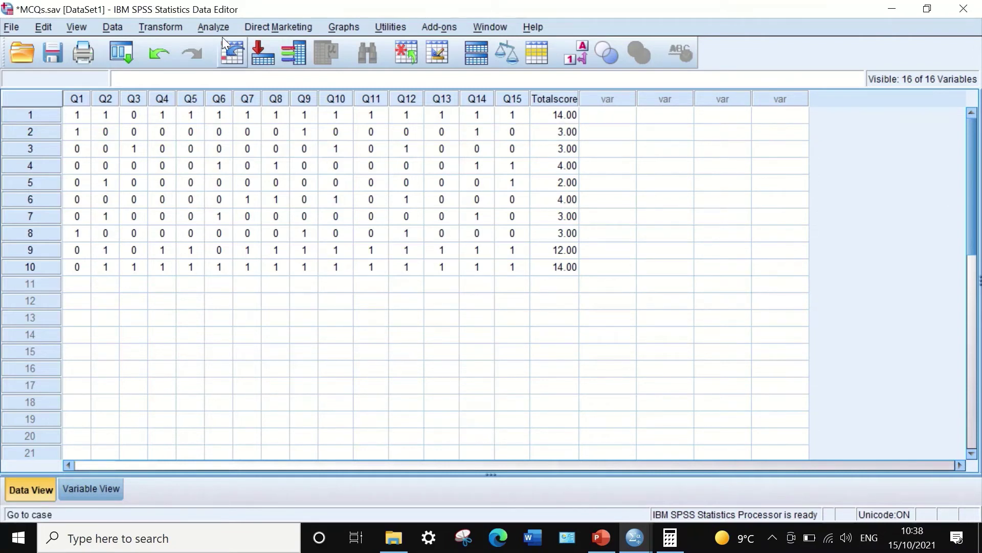
pyautogui.click(211, 23)
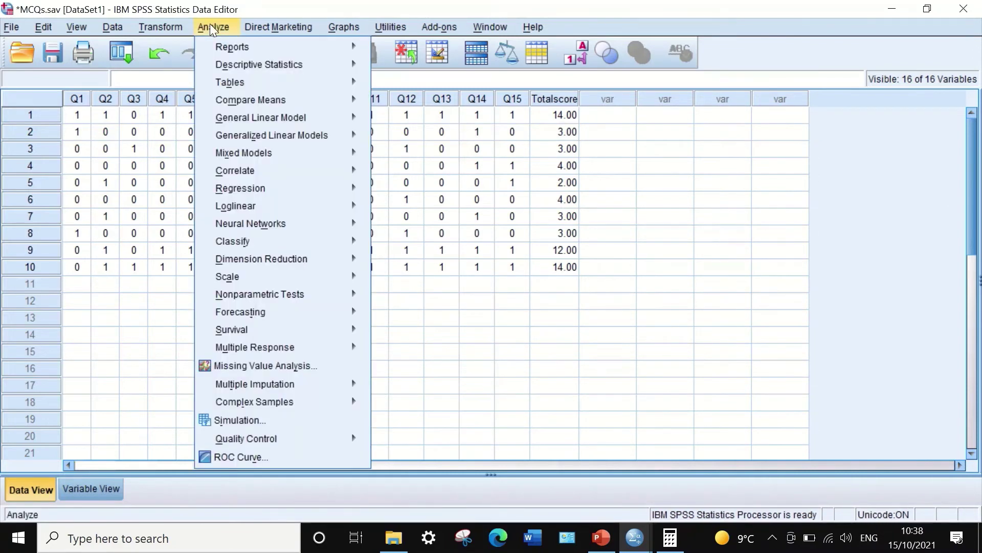
pyautogui.moveTo(208, 68)
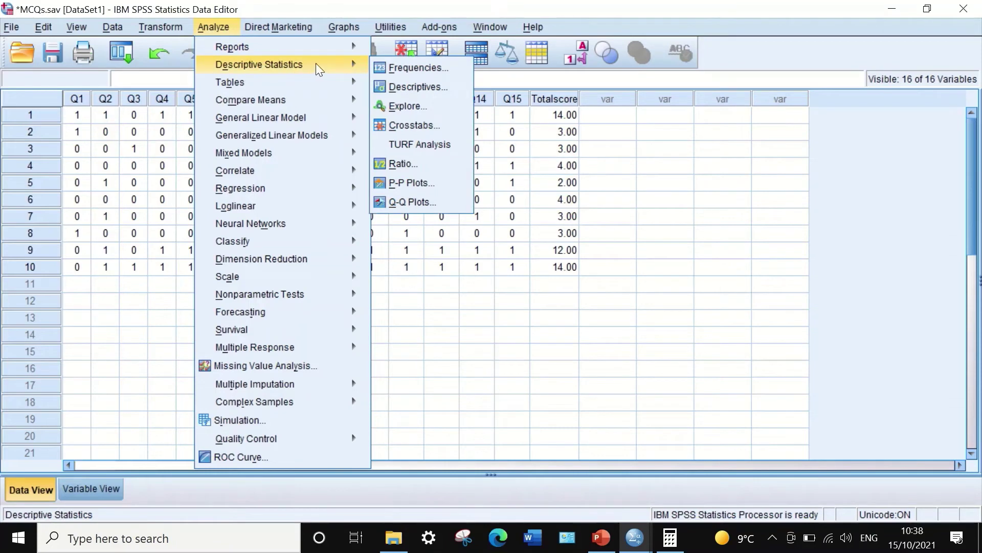
pyautogui.click(395, 68)
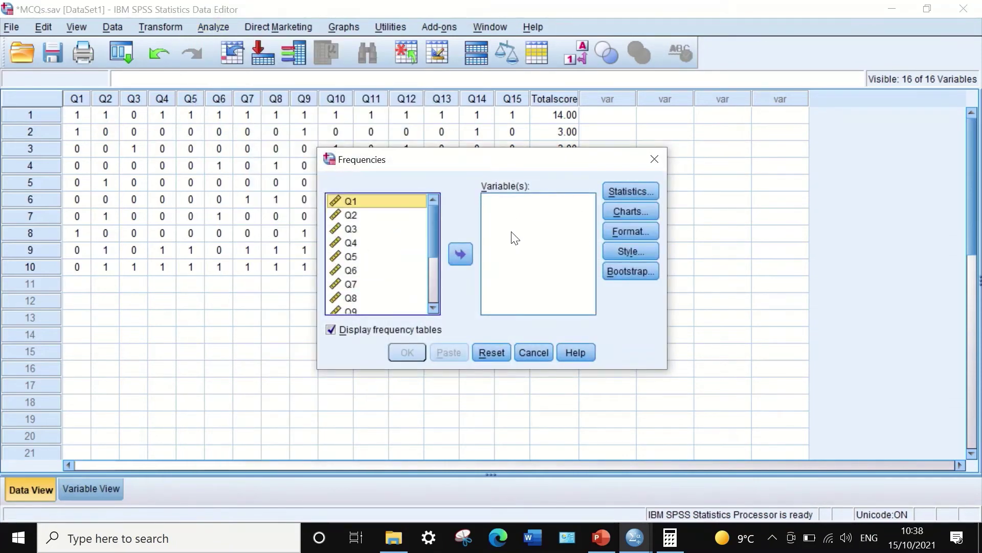
pyautogui.moveTo(435, 212); pyautogui.dragTo(438, 275)
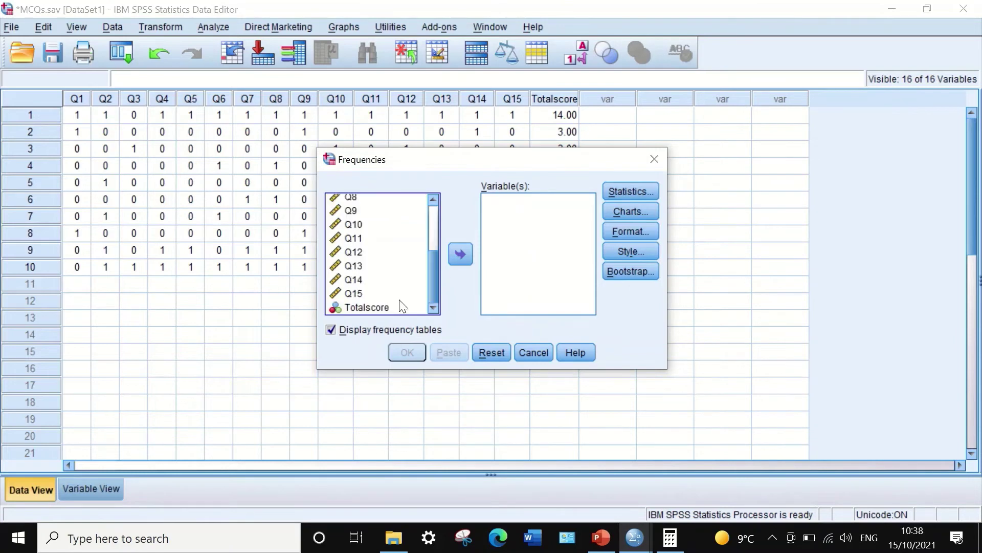
pyautogui.click(361, 306)
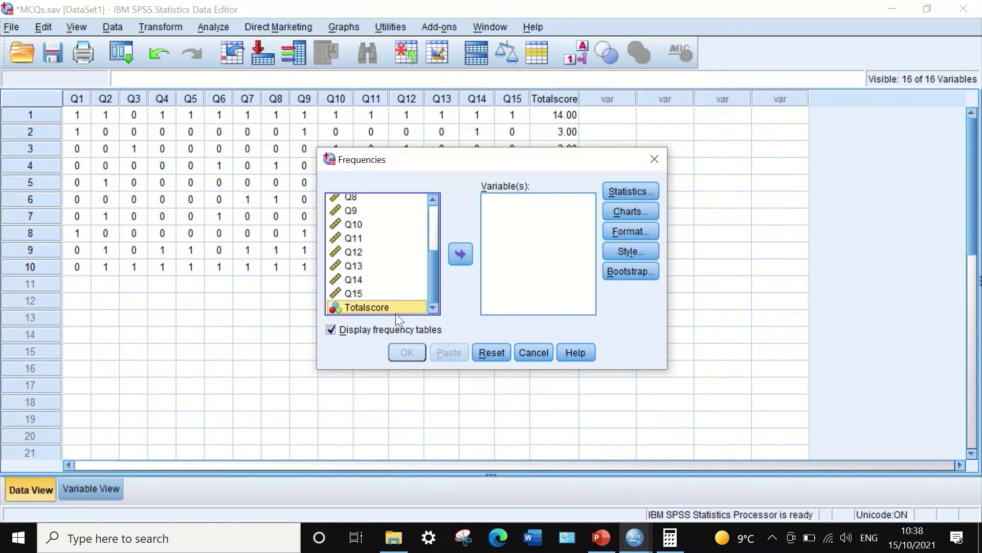
pyautogui.click(529, 353)
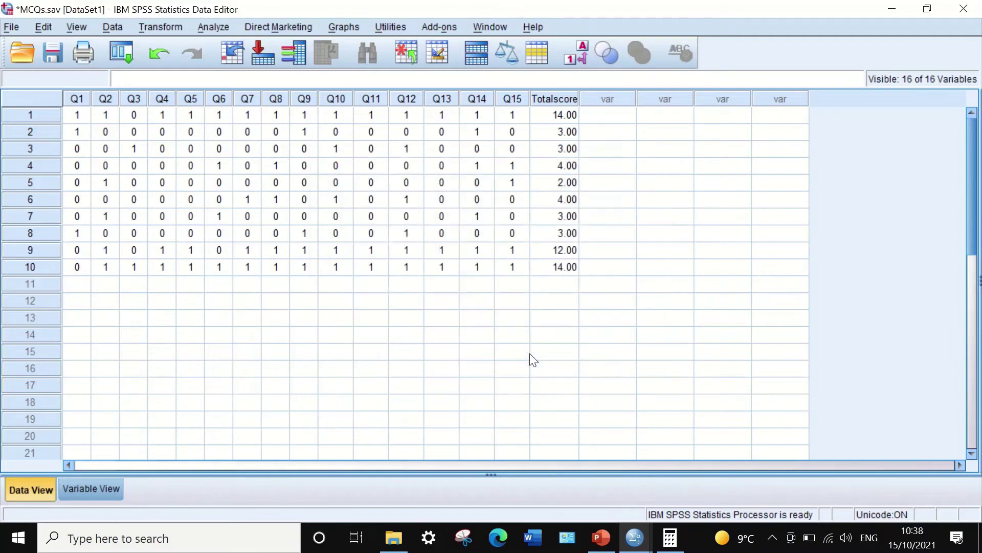
# Step: Set the measurement level of the Totalscore variable to Scale
pyautogui.click(94, 489)
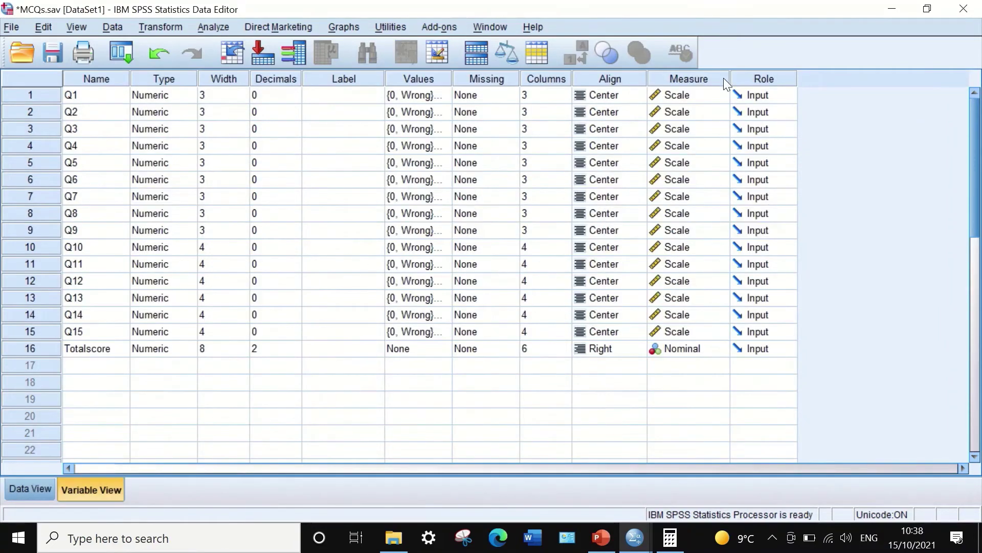
pyautogui.click(719, 350)
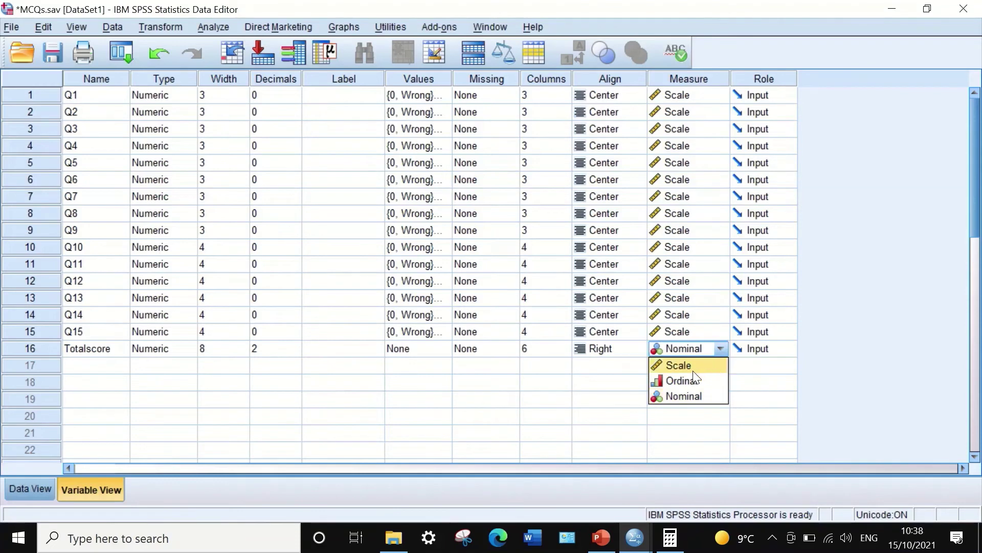
pyautogui.click(675, 365)
pyautogui.click(376, 385)
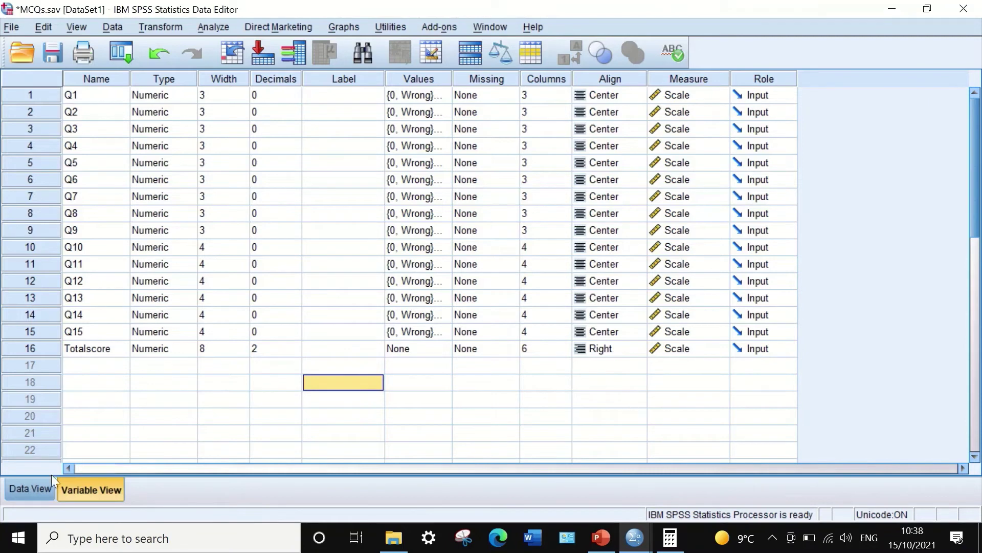
# Step: Return to the data sheet and set up a Frequencies analysis with Totalscore as the analysed variable
pyautogui.click(32, 489)
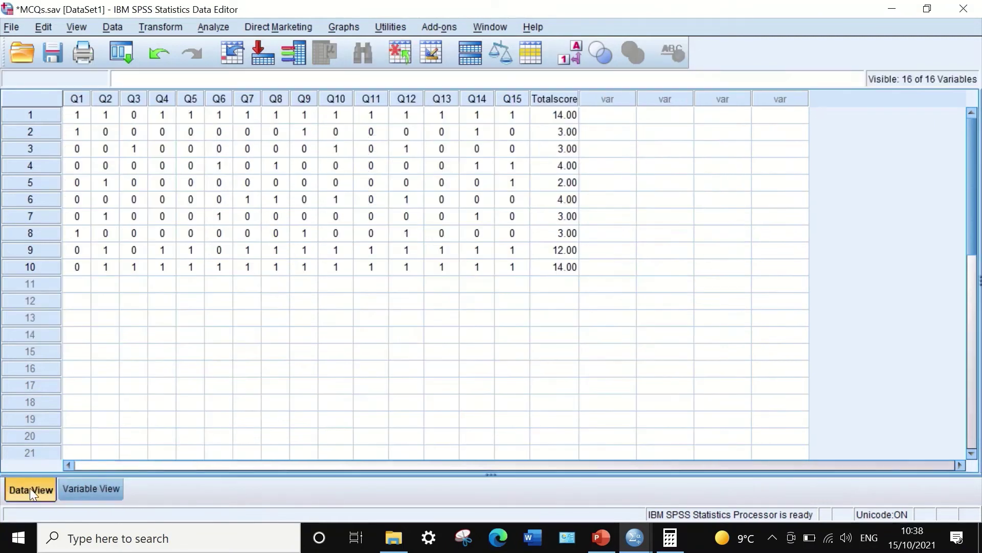
pyautogui.click(209, 26)
pyautogui.moveTo(245, 62)
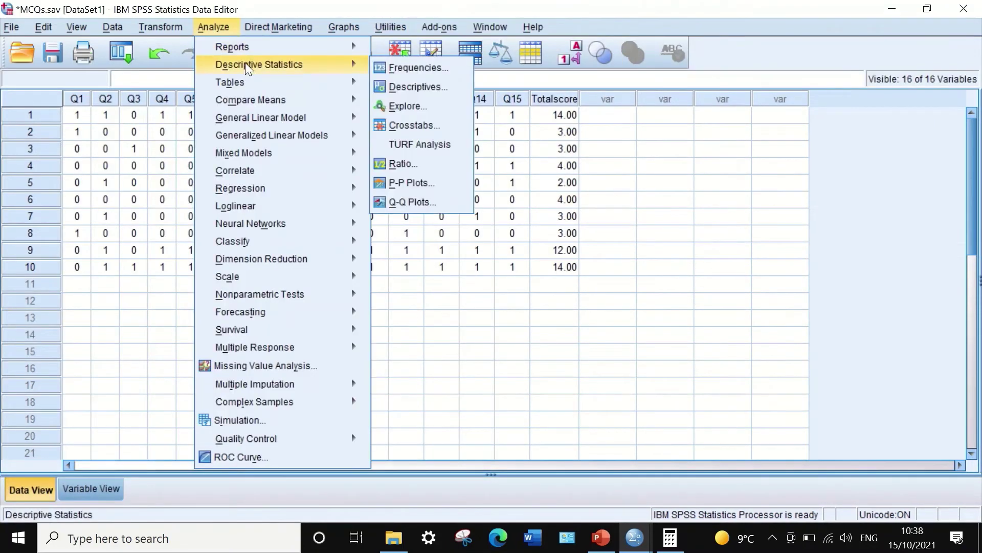
pyautogui.click(416, 67)
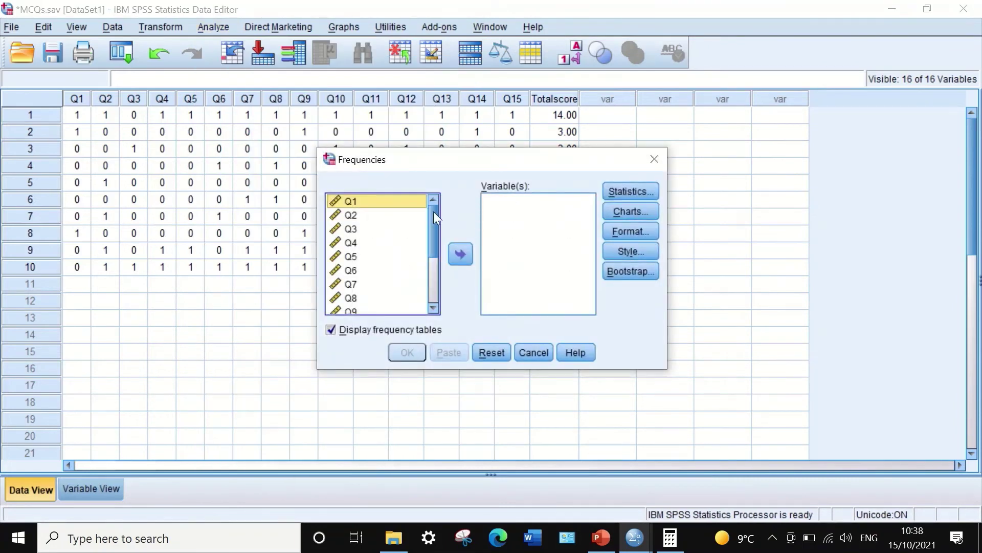
pyautogui.moveTo(431, 212); pyautogui.dragTo(430, 304)
pyautogui.click(360, 308)
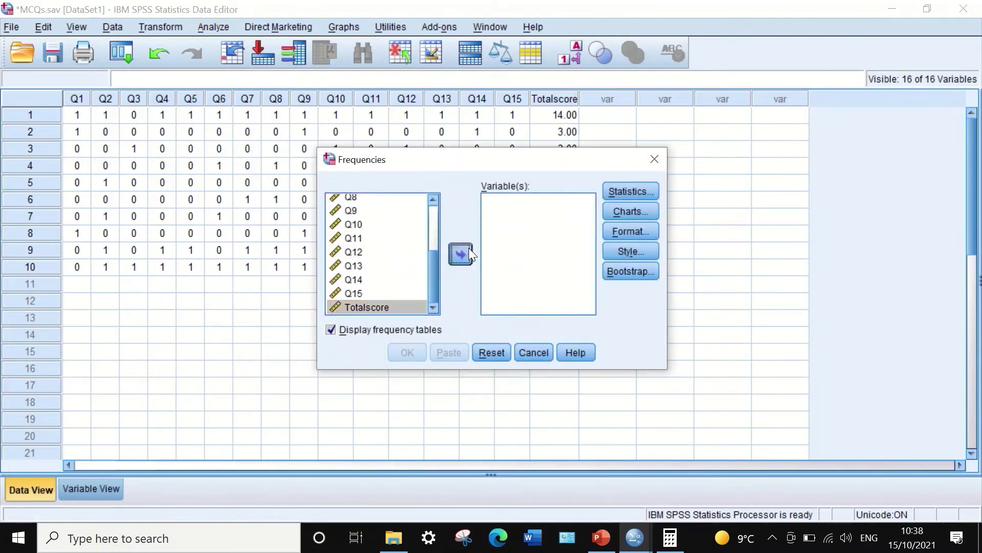
pyautogui.click(461, 254)
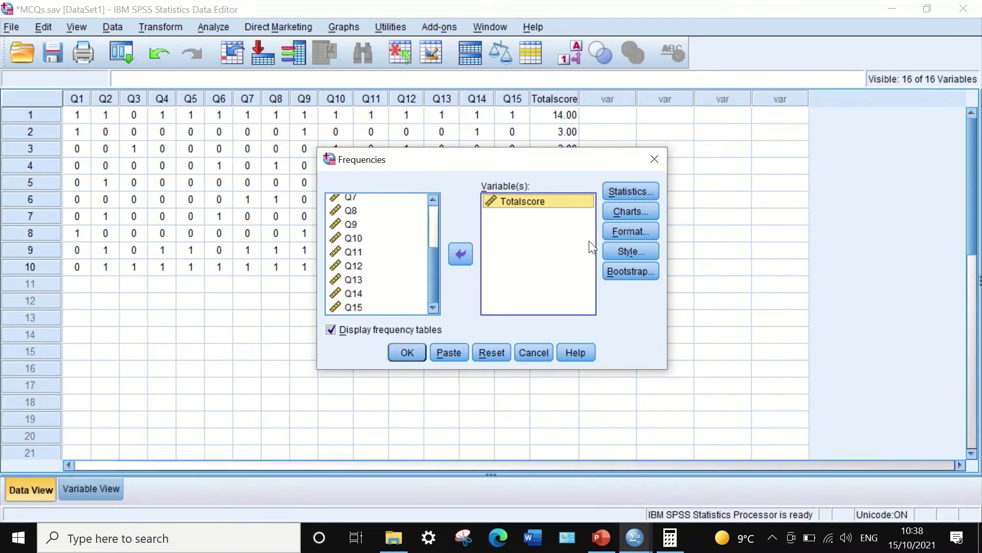
# Step: Request the mean and variance for Totalscore and run the Frequencies analysis
pyautogui.click(620, 189)
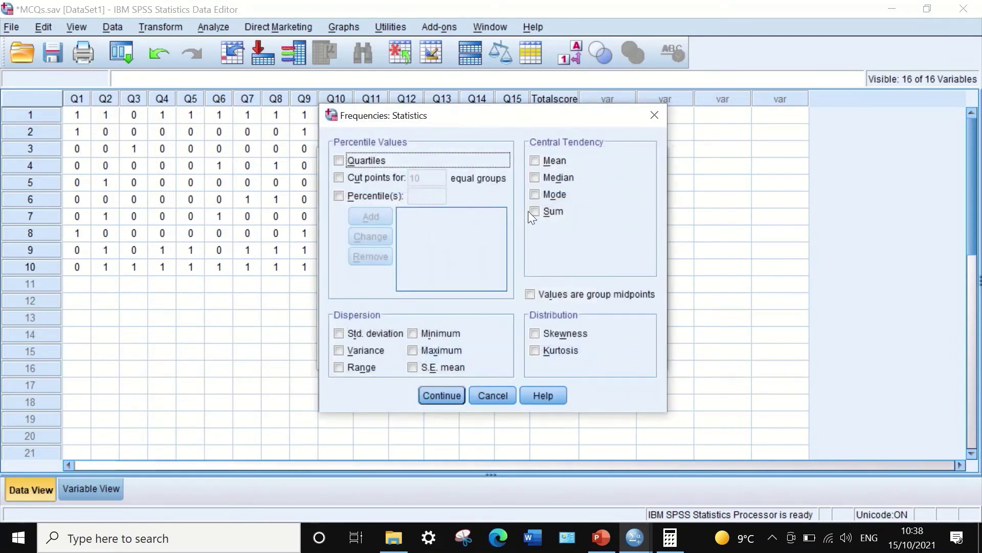
pyautogui.moveTo(547, 114); pyautogui.dragTo(508, 118)
pyautogui.click(492, 163)
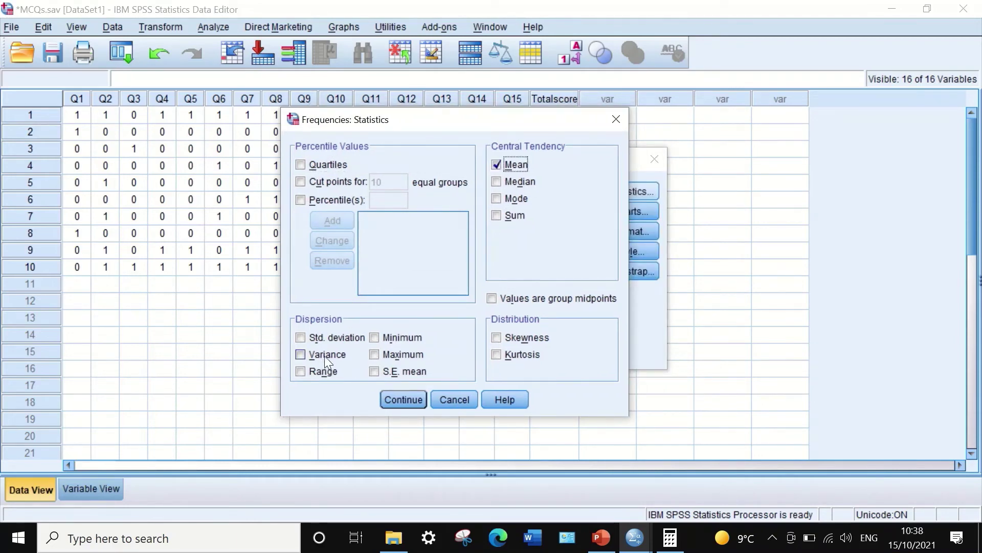
pyautogui.click(303, 352)
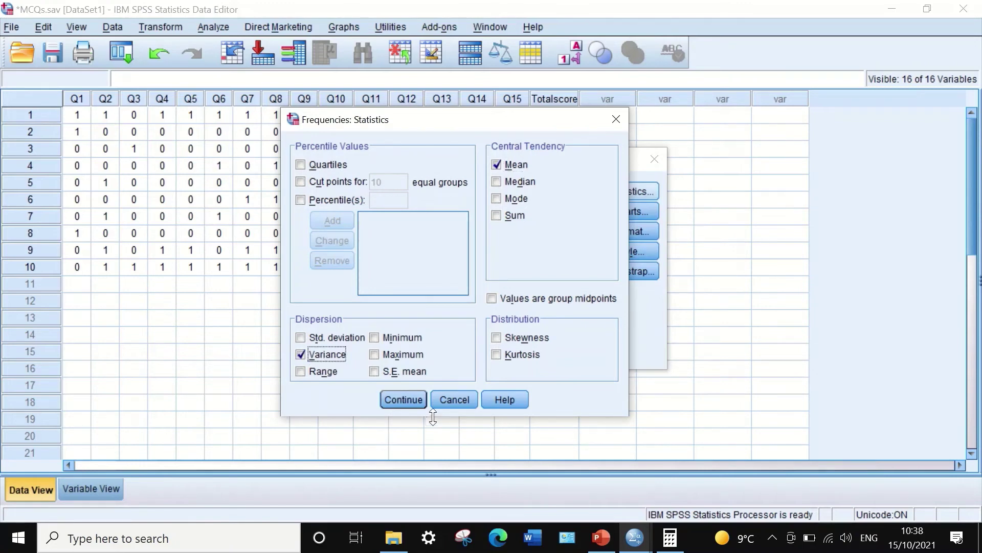
pyautogui.click(403, 399)
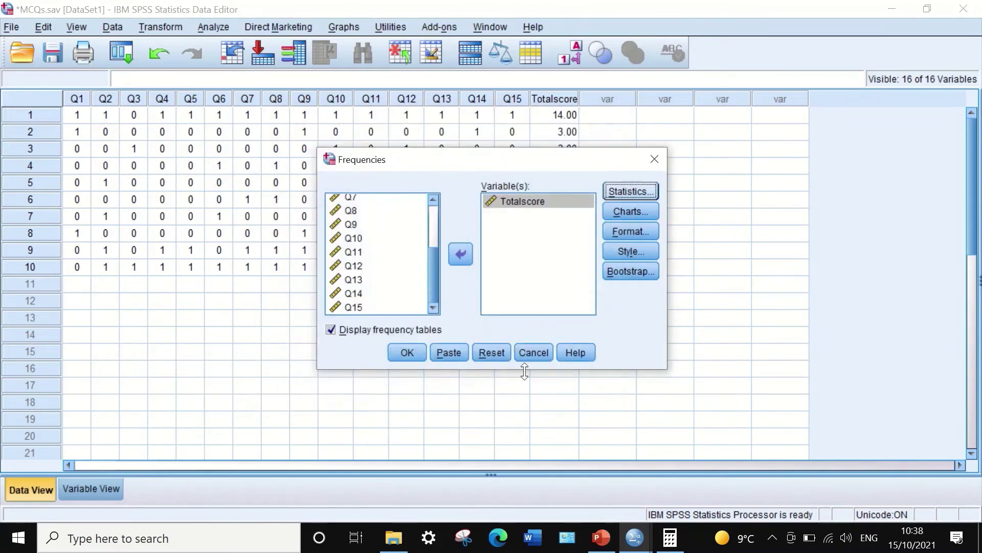
pyautogui.click(403, 352)
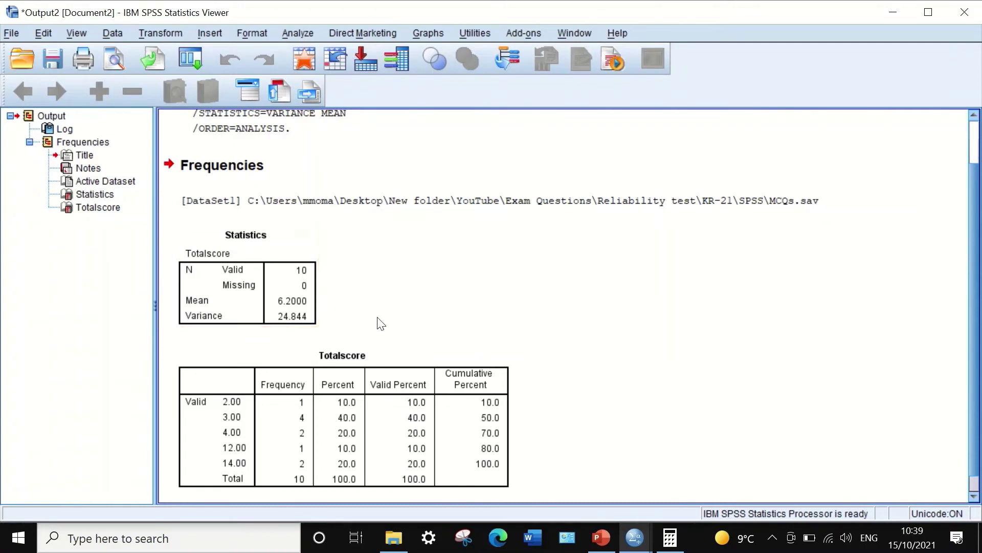
# Step: Switch to the PowerPoint presentation and display slide 86 with the KR-21 formulas
pyautogui.click(609, 545)
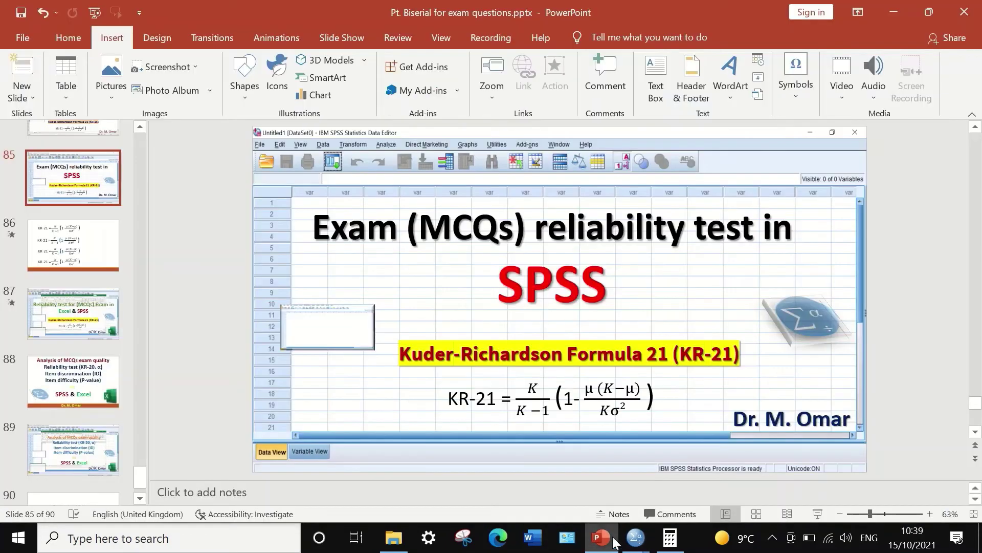
pyautogui.click(73, 253)
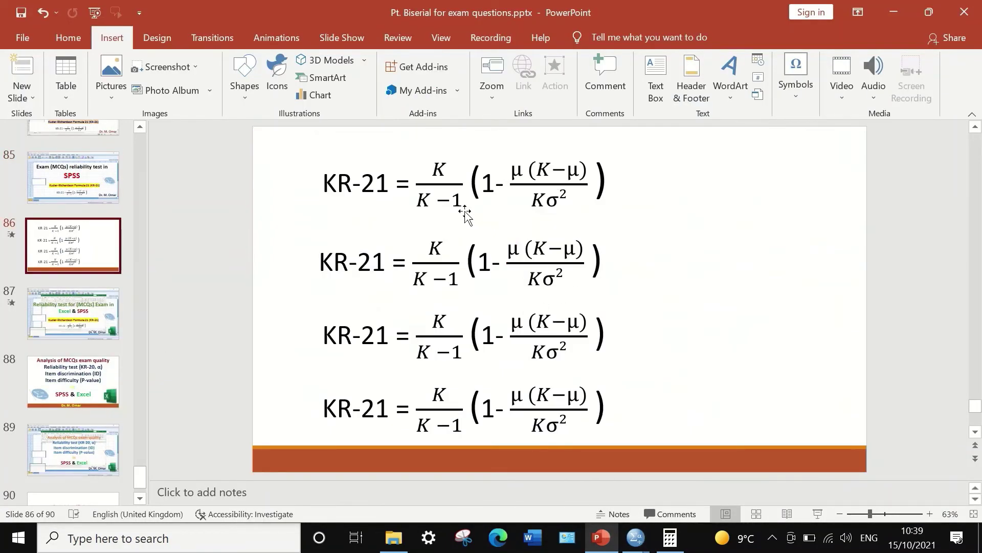